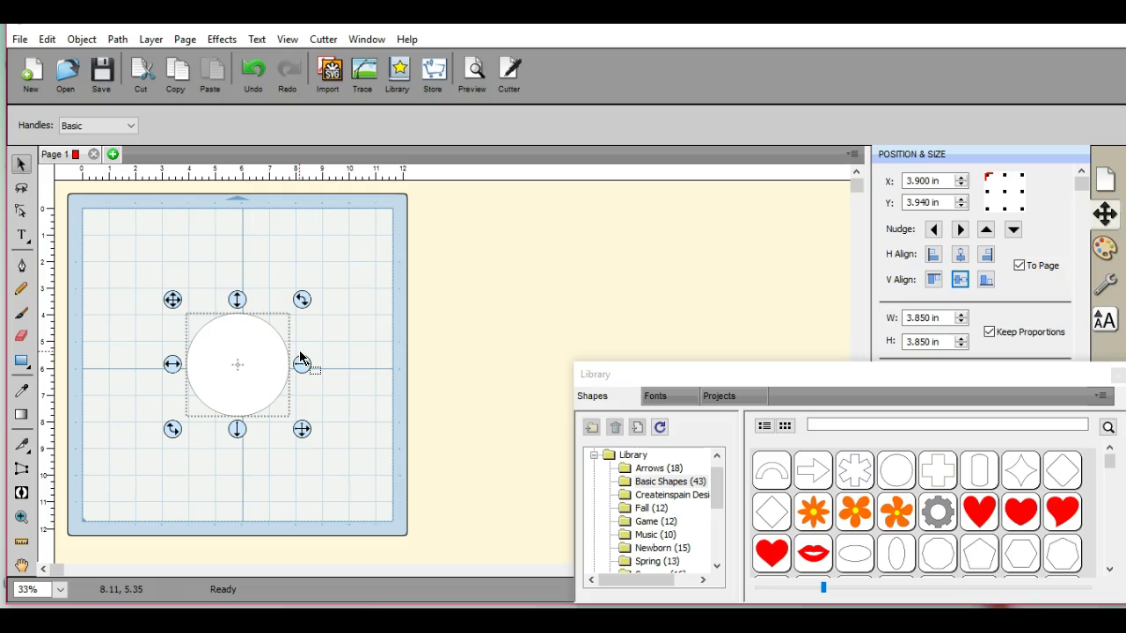
# Reposition and enlarge the Library window so its full folder list and all the Basic Shapes fit in view
pyautogui.click(349, 366)
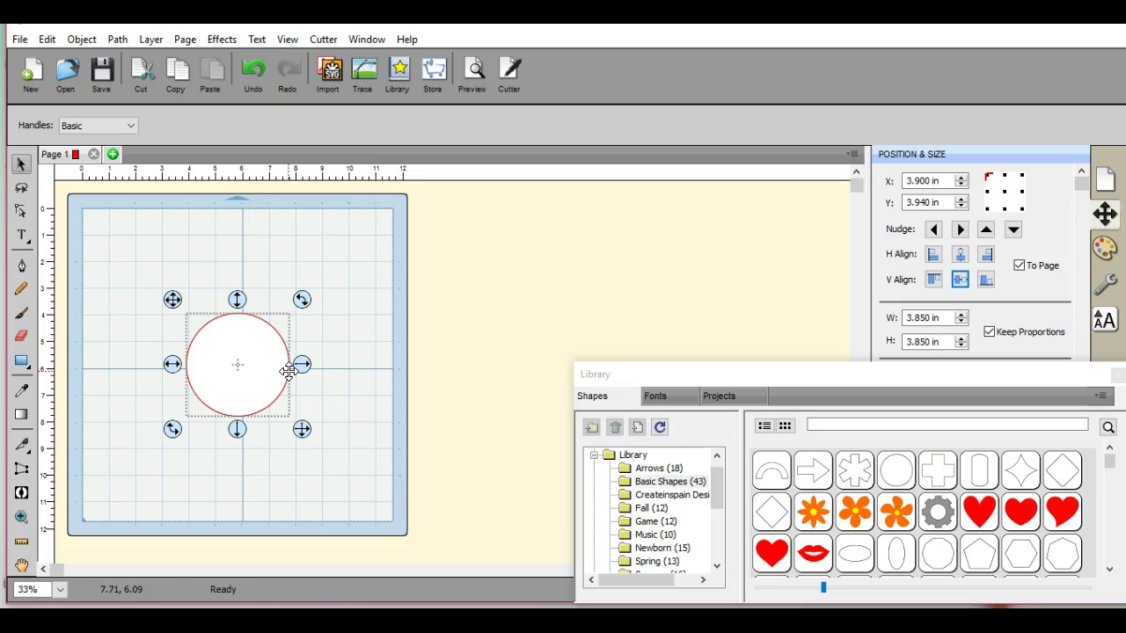
pyautogui.moveTo(803, 380); pyautogui.dragTo(702, 353)
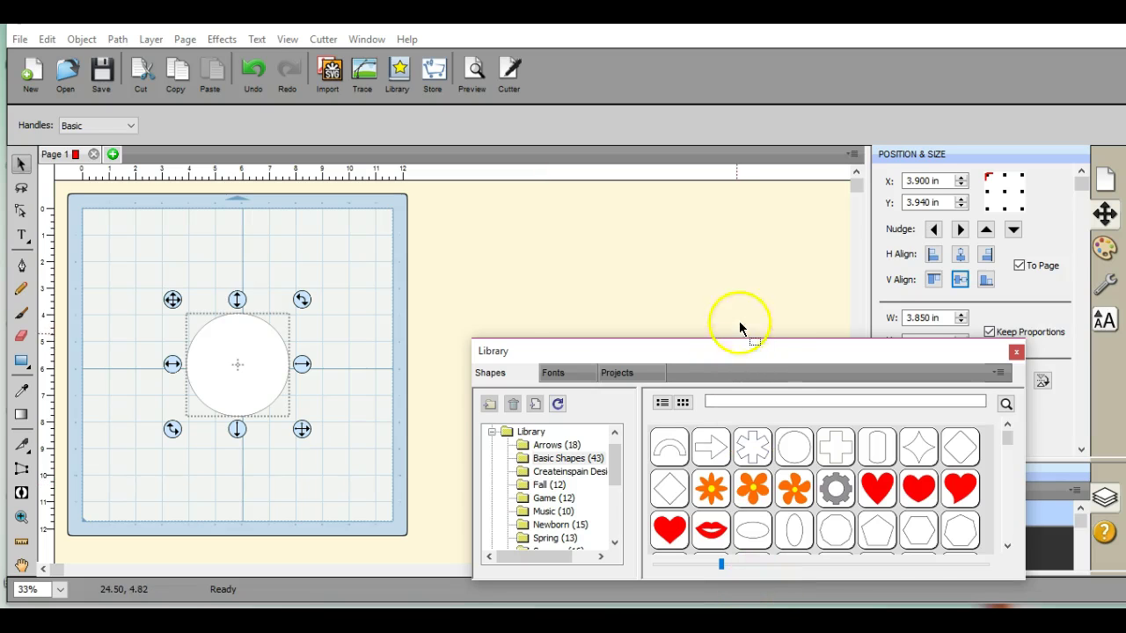
pyautogui.moveTo(733, 347); pyautogui.dragTo(730, 190)
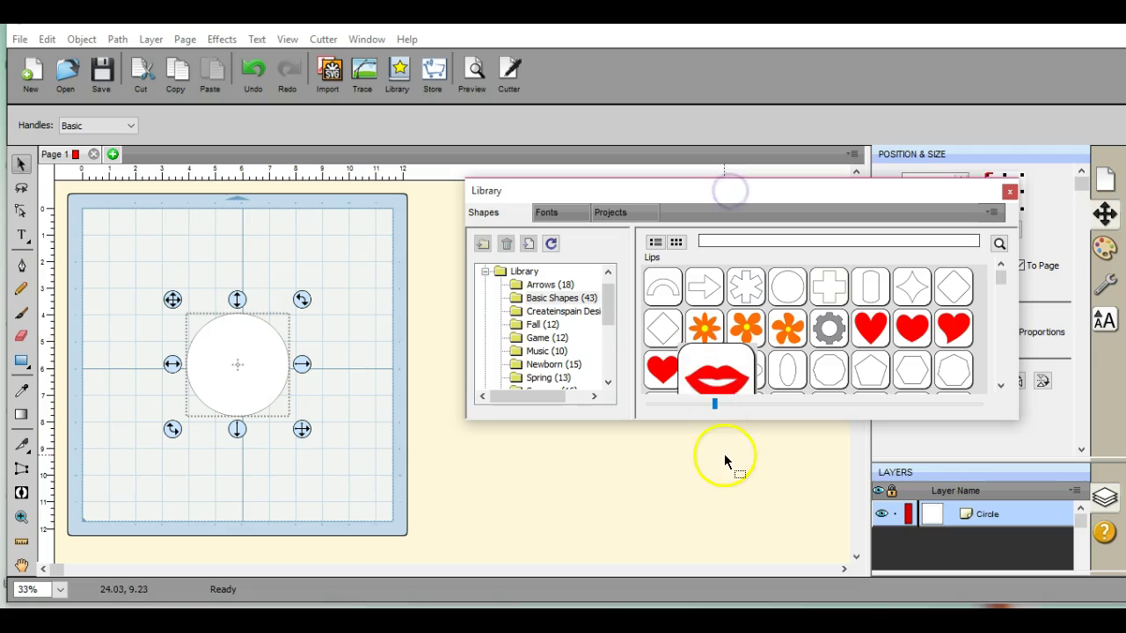
pyautogui.moveTo(721, 417); pyautogui.dragTo(719, 578)
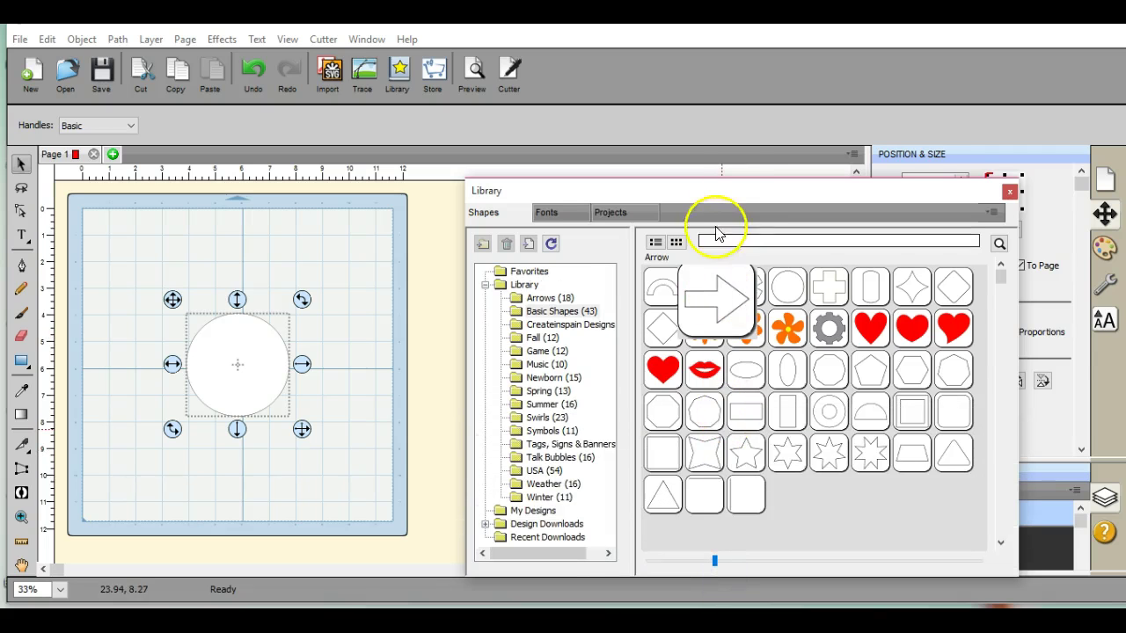
pyautogui.moveTo(716, 188); pyautogui.dragTo(714, 147)
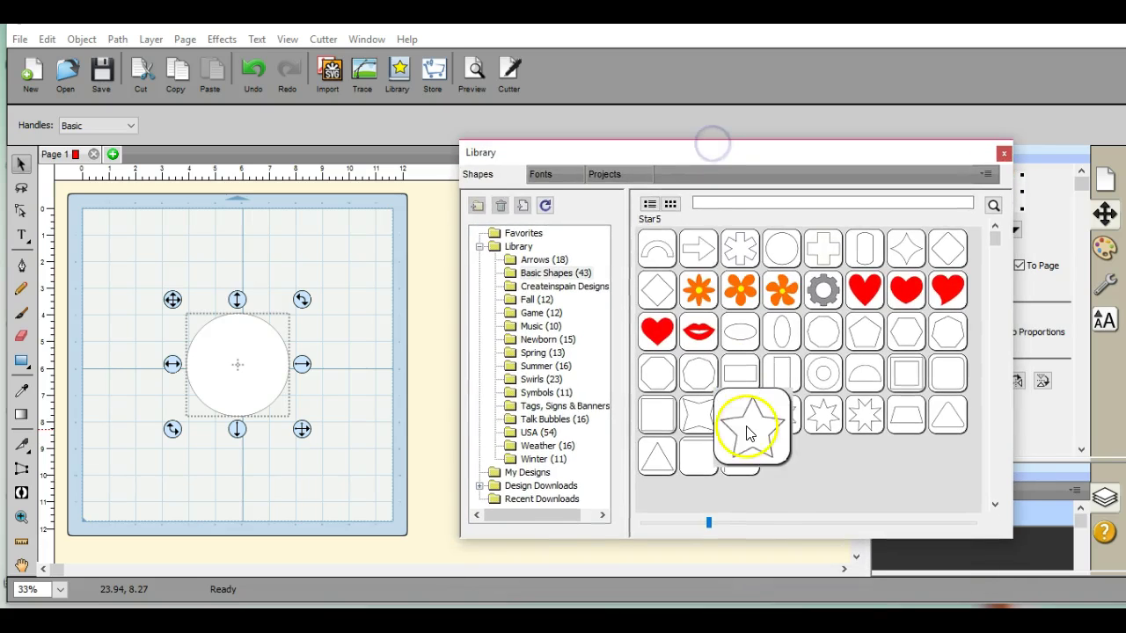
pyautogui.moveTo(748, 538); pyautogui.dragTo(748, 584)
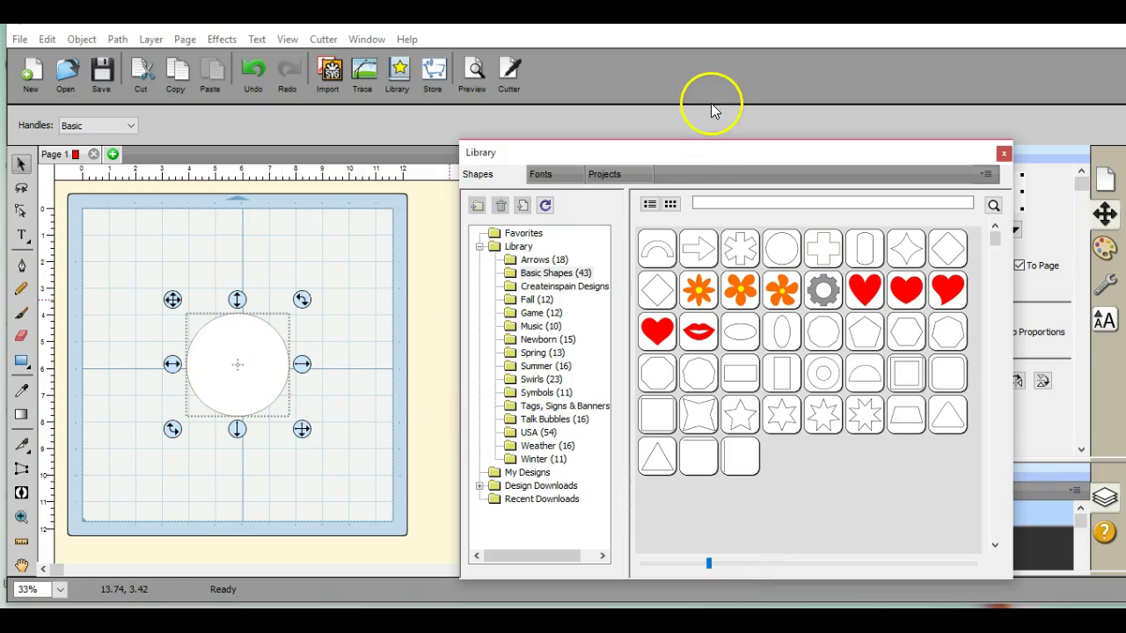
# Move the Library window clear of the size settings and check the circle's width and height
pyautogui.click(708, 299)
pyautogui.moveTo(704, 149); pyautogui.dragTo(678, 487)
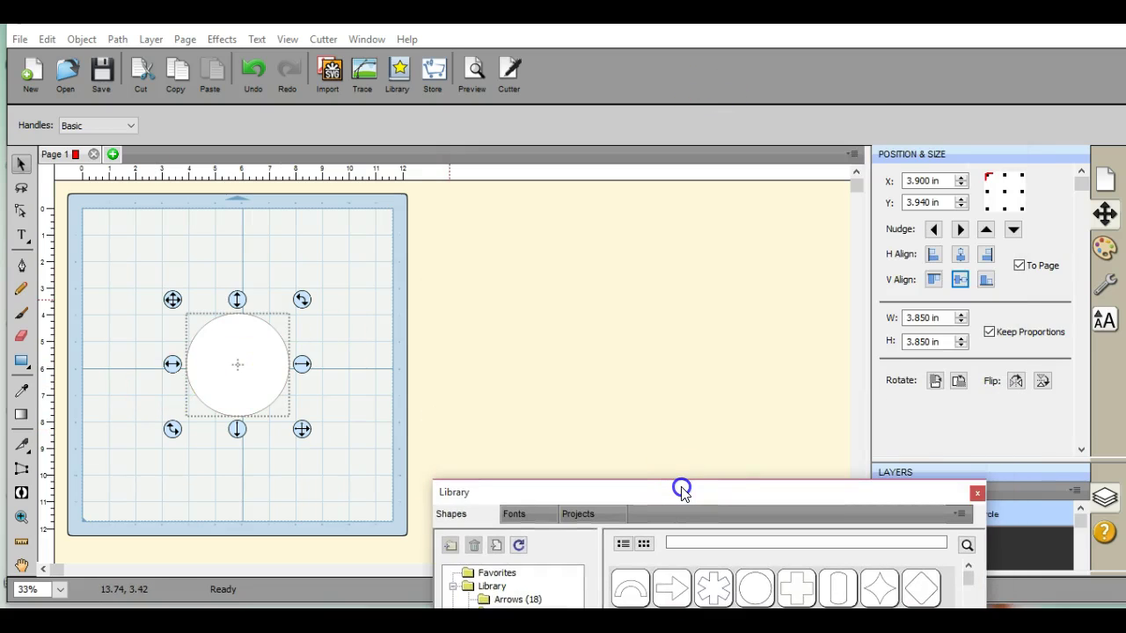
pyautogui.click(912, 337)
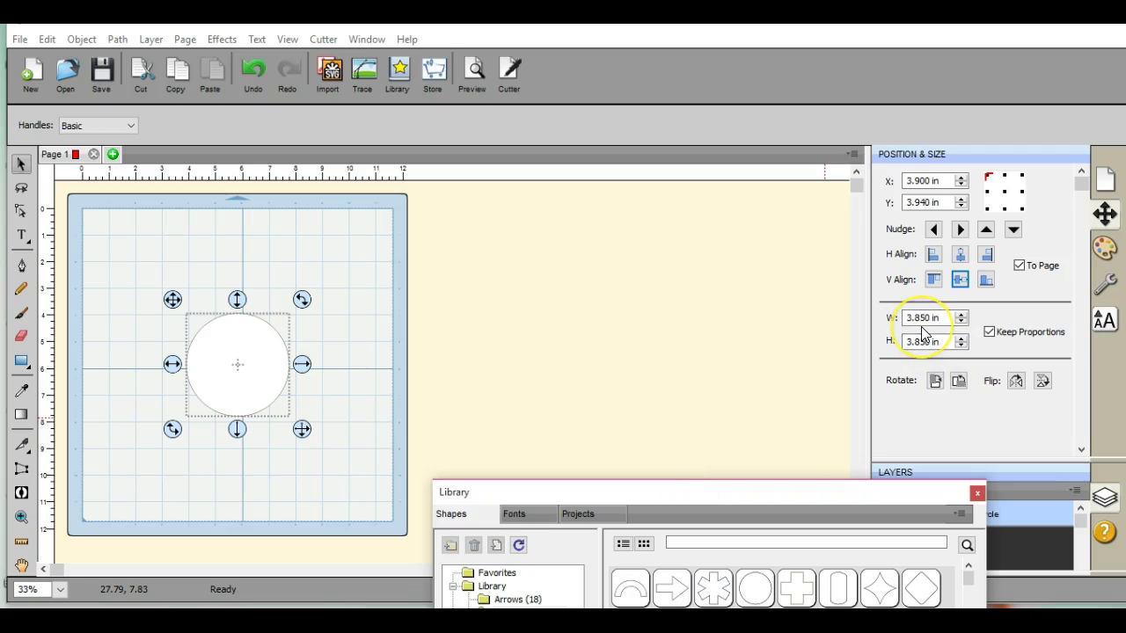
pyautogui.click(943, 319)
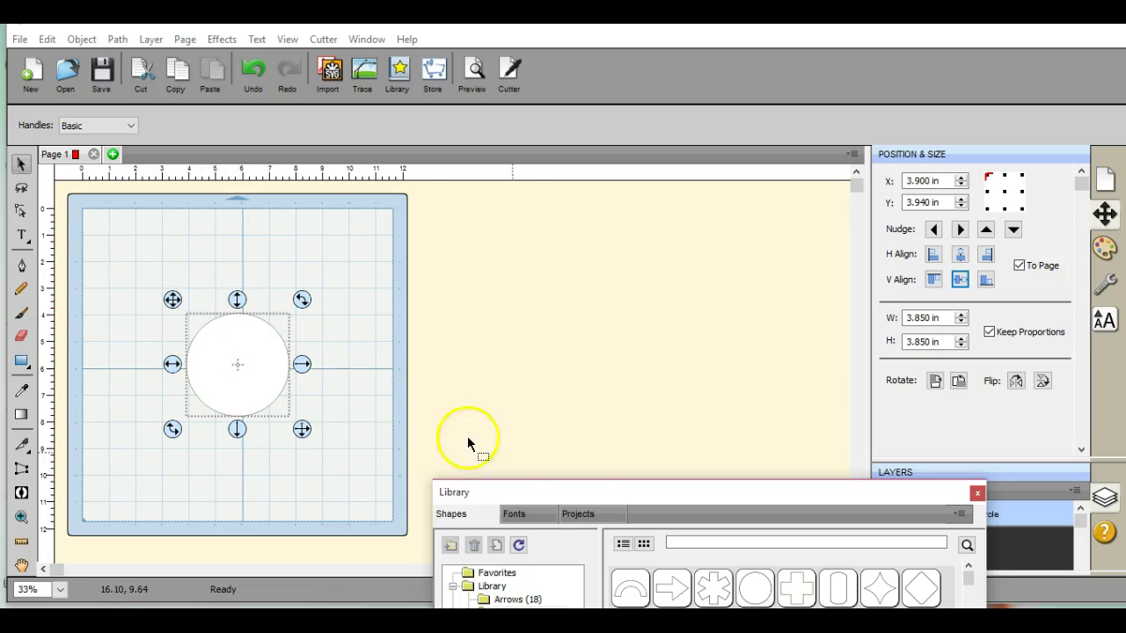
# Add the Rectangle Vertical shape from the Basic Shapes library and scale it proportionally to 0.750 by 1.500 in
pyautogui.moveTo(598, 493); pyautogui.dragTo(593, 244)
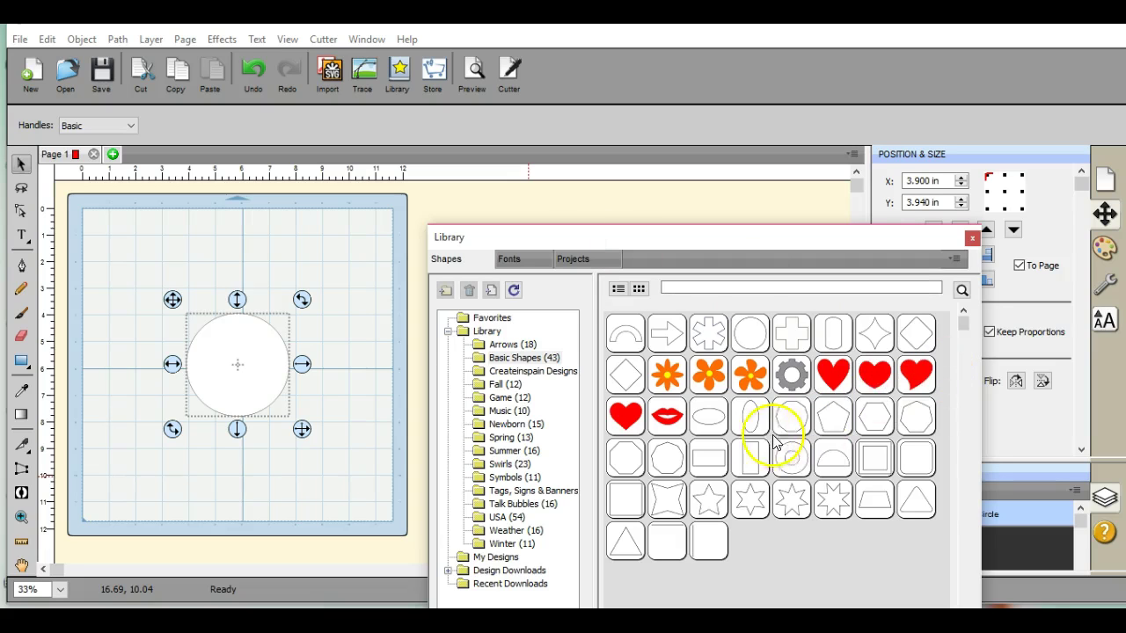
pyautogui.moveTo(760, 461)
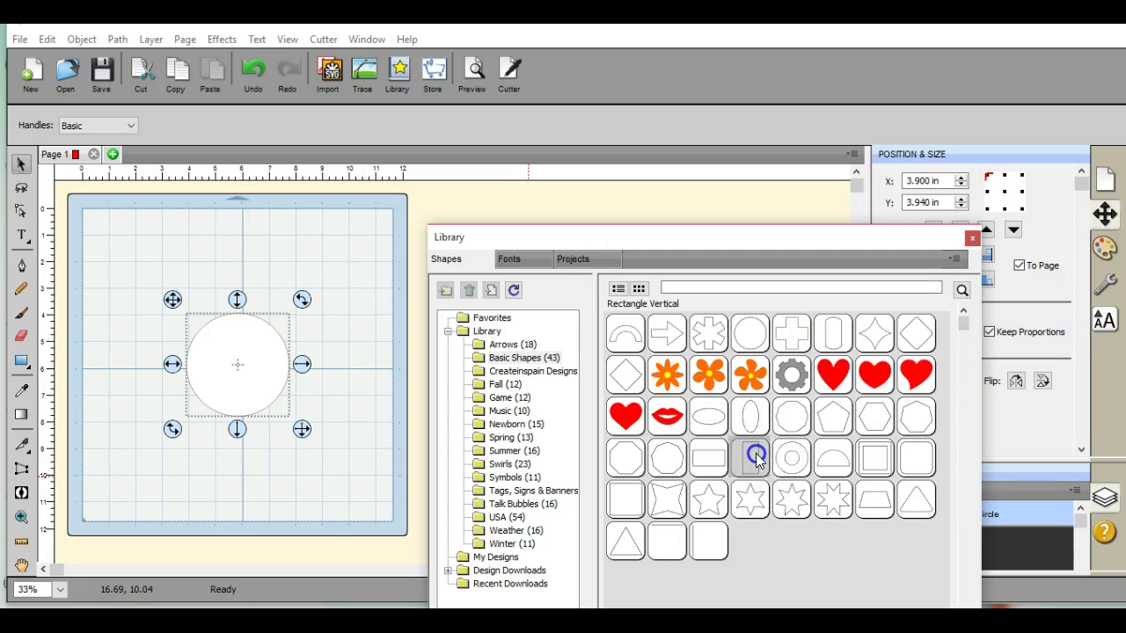
pyautogui.doubleClick(760, 461)
pyautogui.click(161, 351)
pyautogui.click(167, 310)
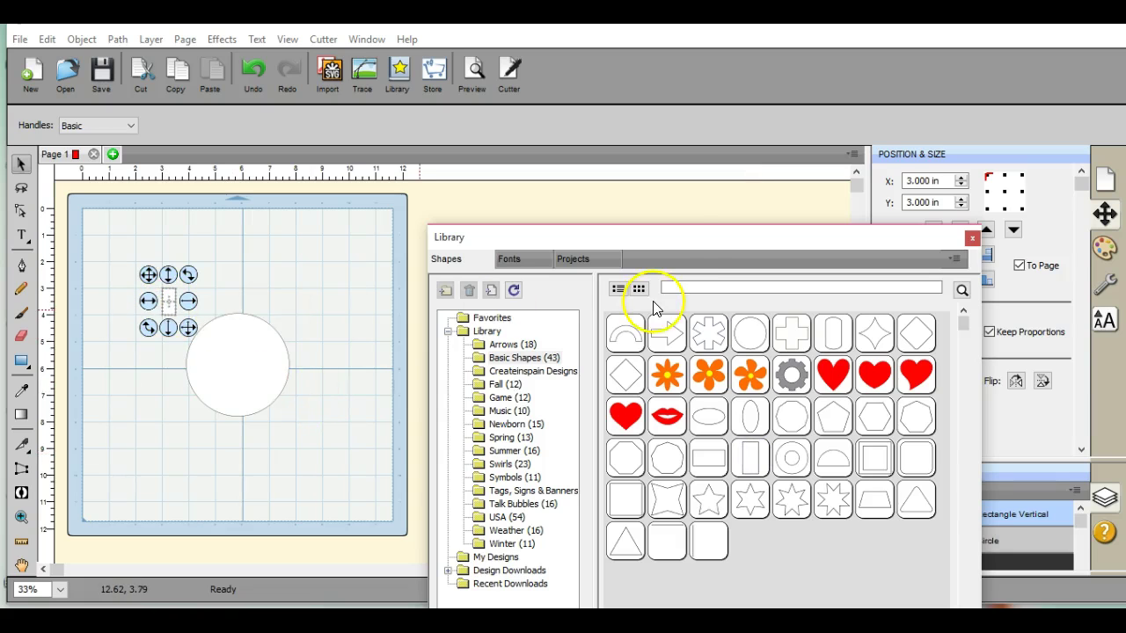
pyautogui.moveTo(683, 235); pyautogui.dragTo(696, 474)
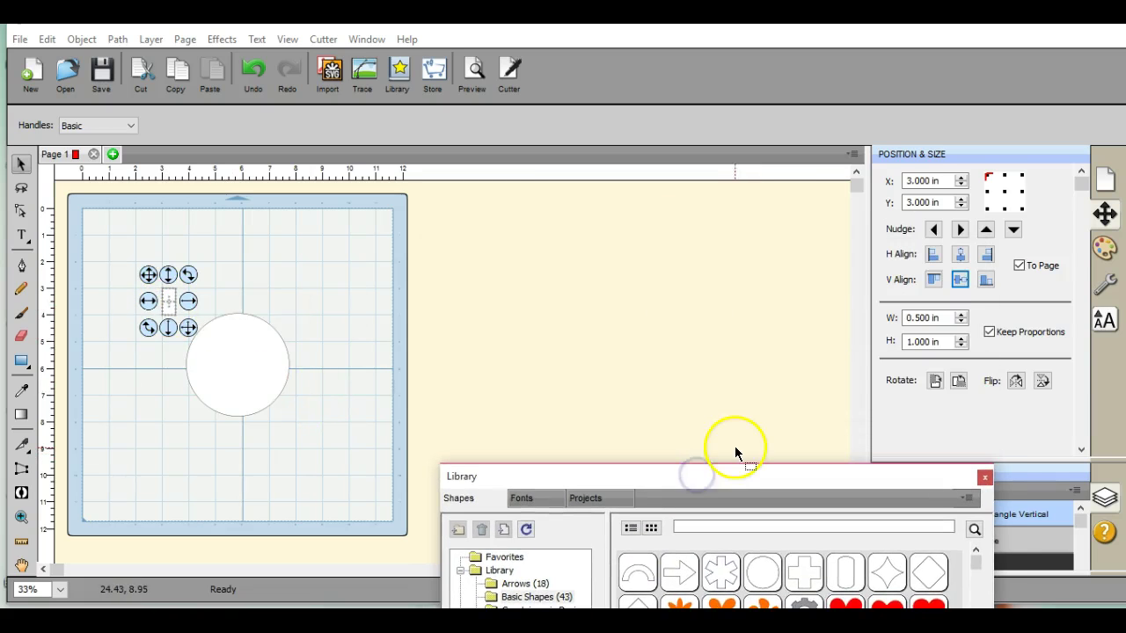
pyautogui.click(960, 315)
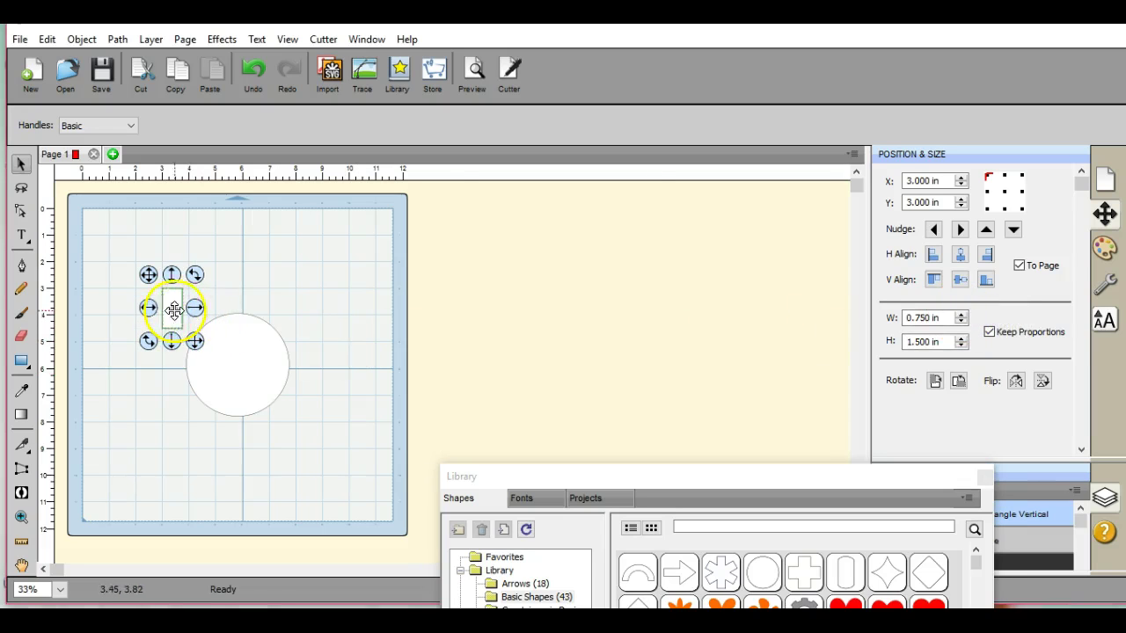
# Place the rectangle over the circle's upper edge at a Y of about 3.74 in, centred horizontally on the page
pyautogui.moveTo(172, 309); pyautogui.dragTo(237, 325)
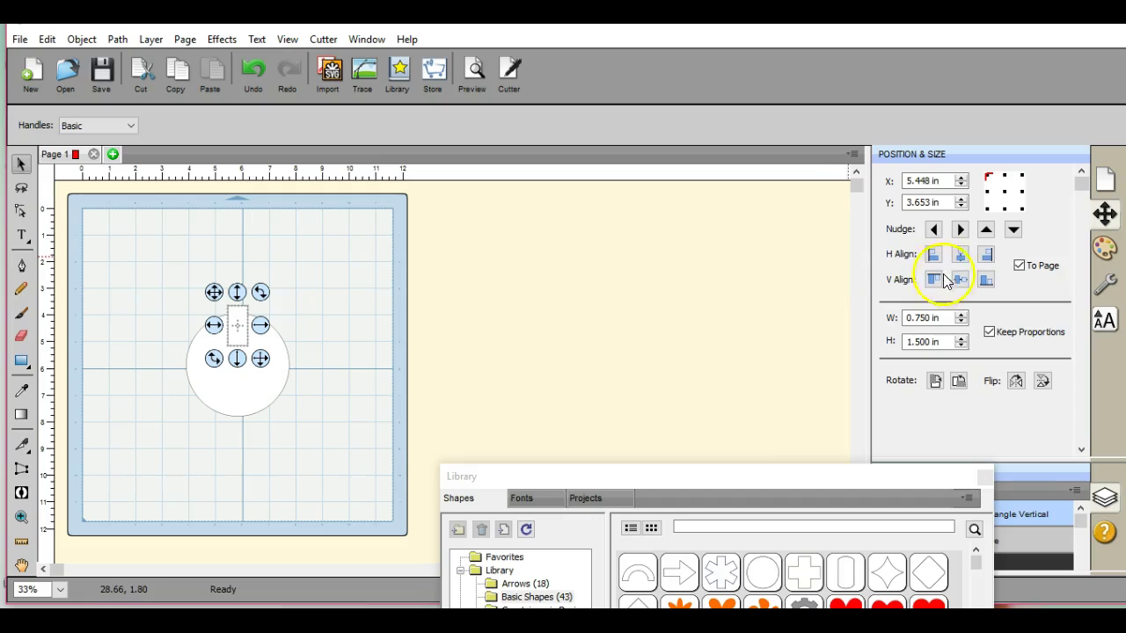
pyautogui.click(962, 256)
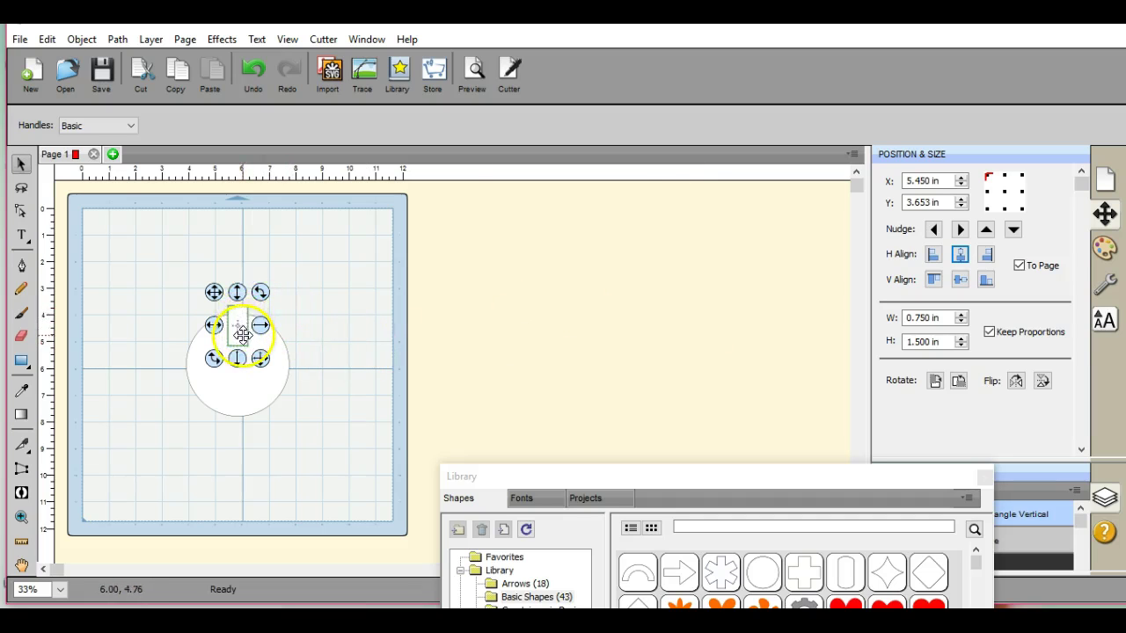
pyautogui.moveTo(240, 332)
pyautogui.mouseDown()
pyautogui.moveTo(275, 416)
pyautogui.moveTo(325, 401)
pyautogui.moveTo(230, 296)
pyautogui.moveTo(234, 319)
pyautogui.mouseUp()
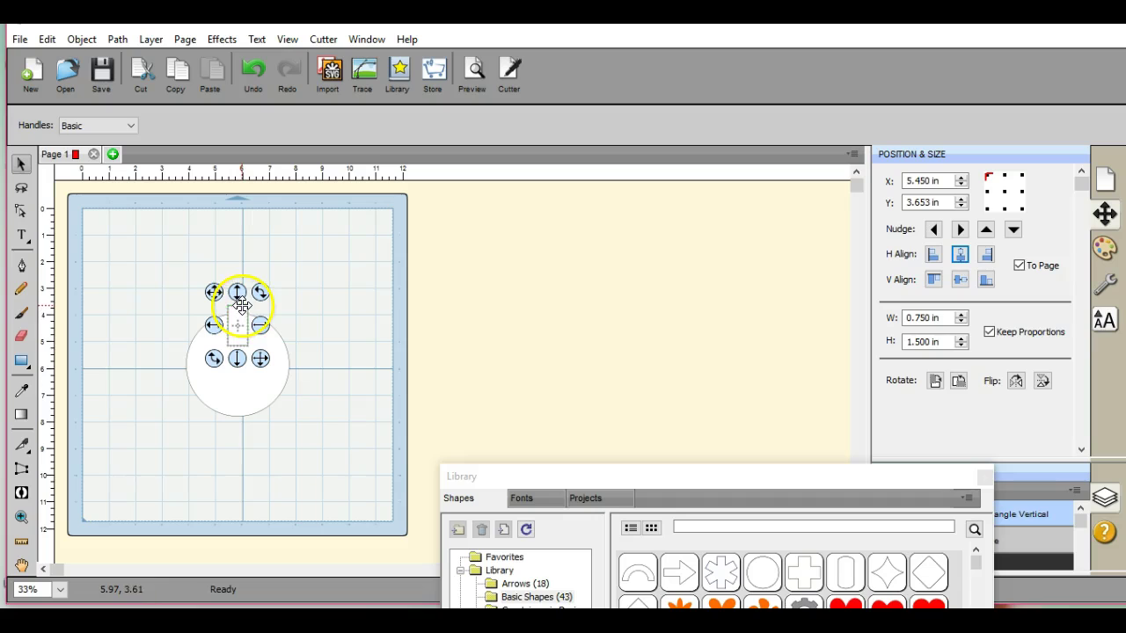
pyautogui.moveTo(241, 291); pyautogui.dragTo(240, 293)
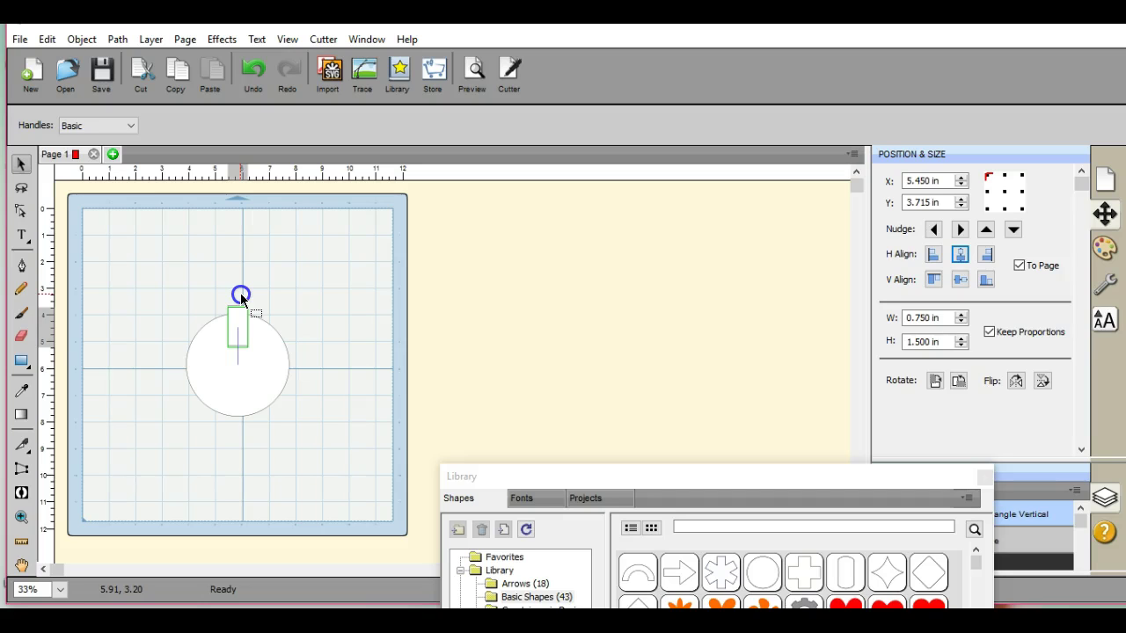
pyautogui.moveTo(240, 293); pyautogui.dragTo(240, 293)
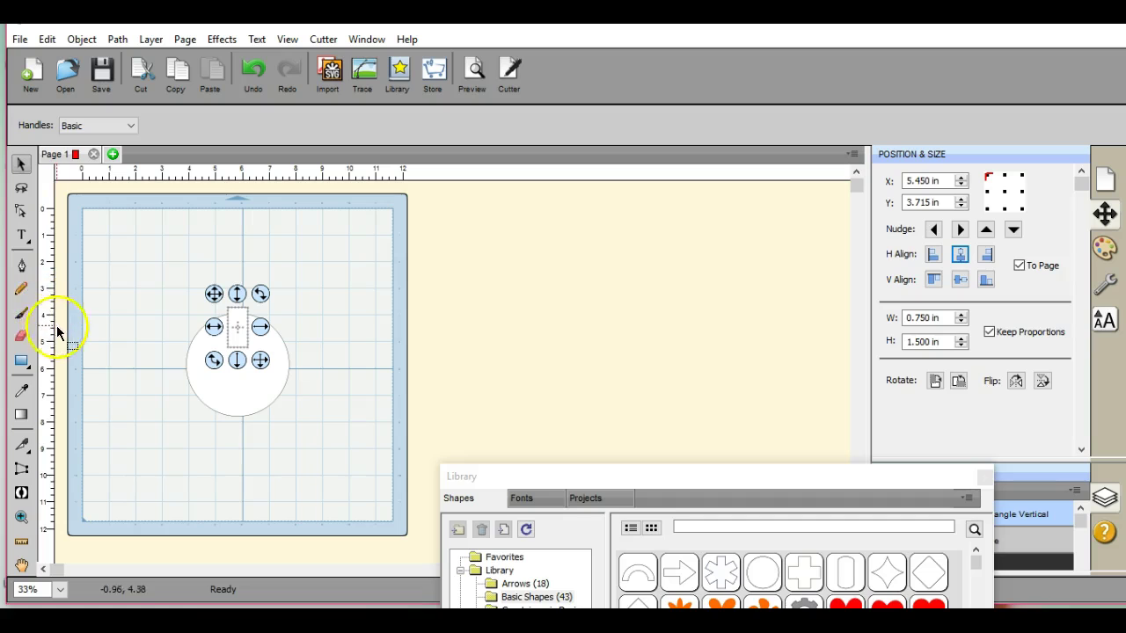
pyautogui.moveTo(240, 320); pyautogui.dragTo(239, 322)
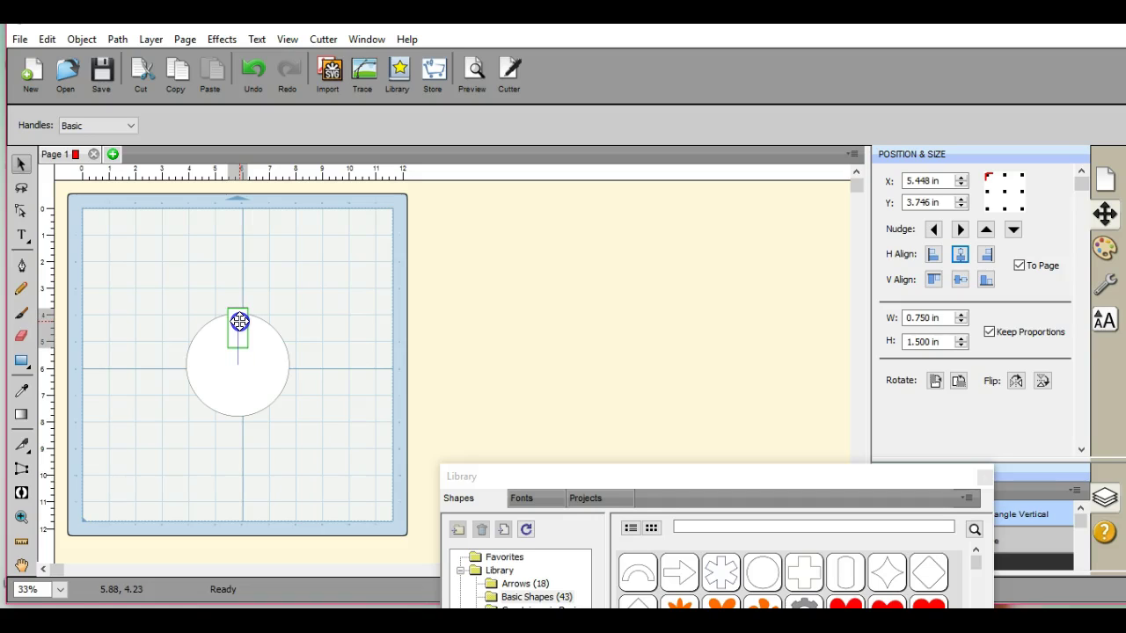
pyautogui.moveTo(239, 322); pyautogui.dragTo(239, 322)
pyautogui.moveTo(239, 322)
pyautogui.mouseDown()
pyautogui.moveTo(239, 402)
pyautogui.moveTo(242, 315)
pyautogui.mouseUp()
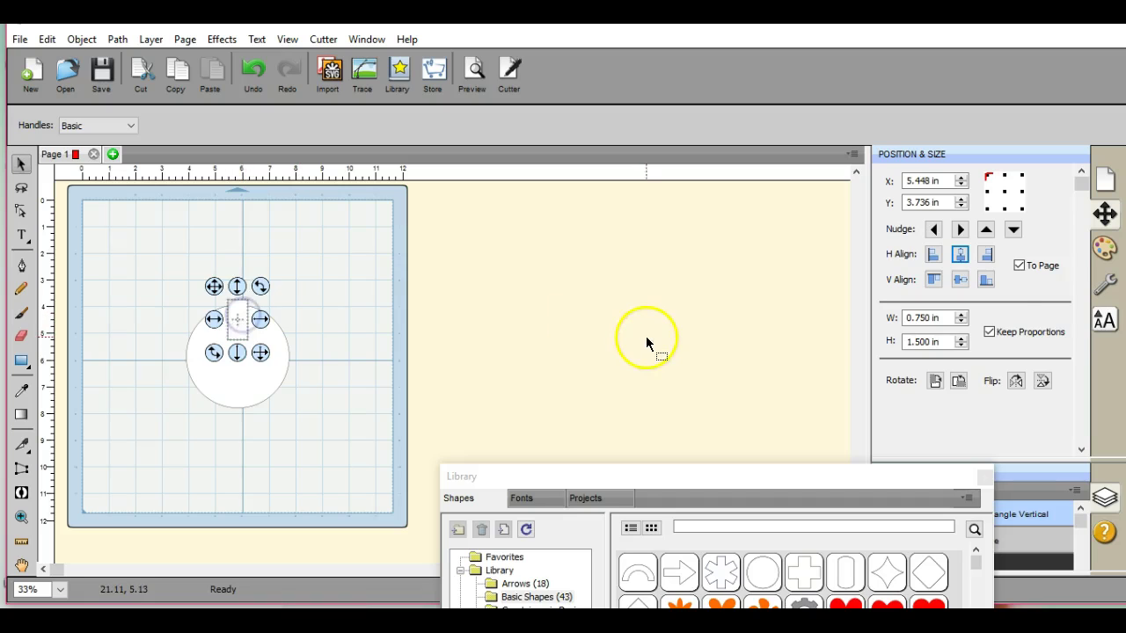
pyautogui.click(959, 255)
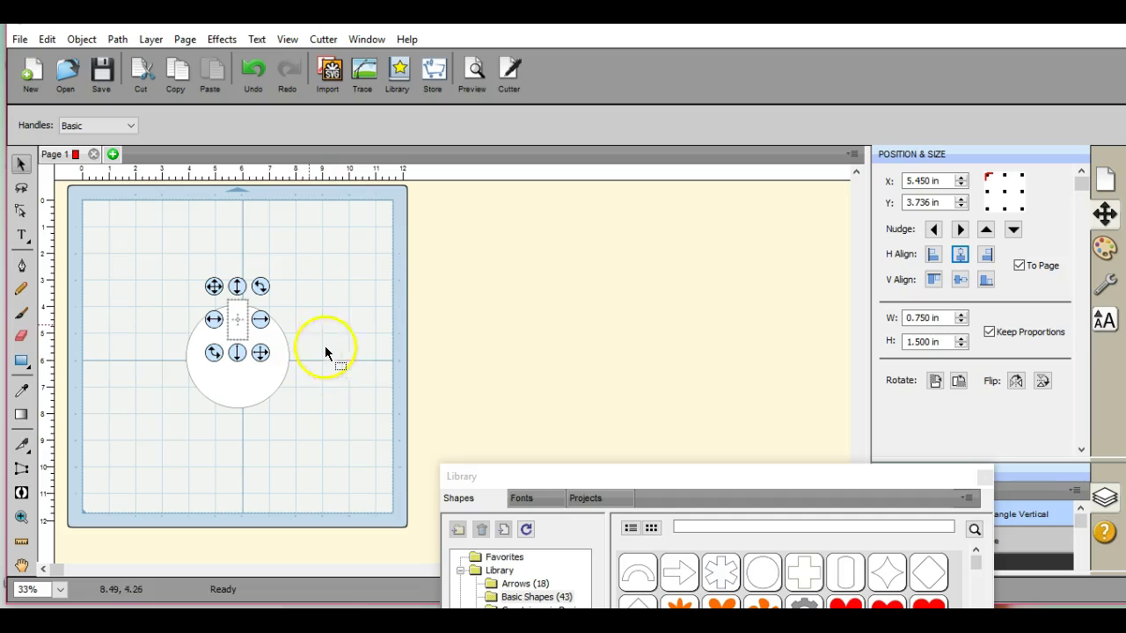
# Select the circle and rectangle together and unite them into one tabbed circle with a Union
pyautogui.moveTo(144, 275); pyautogui.dragTo(355, 516)
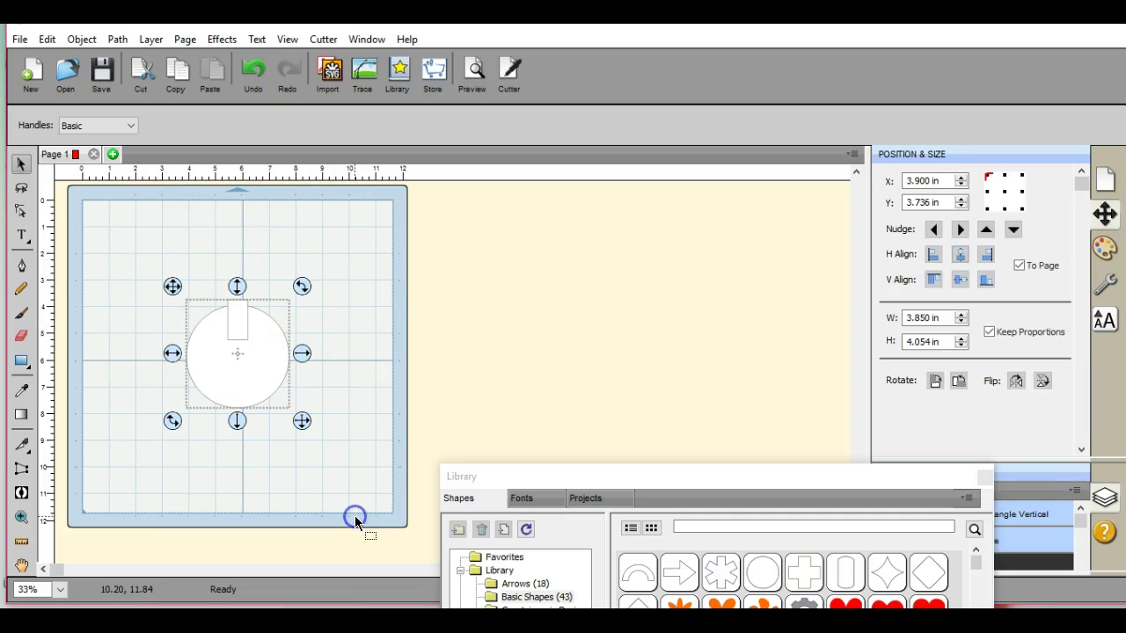
pyautogui.click(117, 40)
pyautogui.click(145, 56)
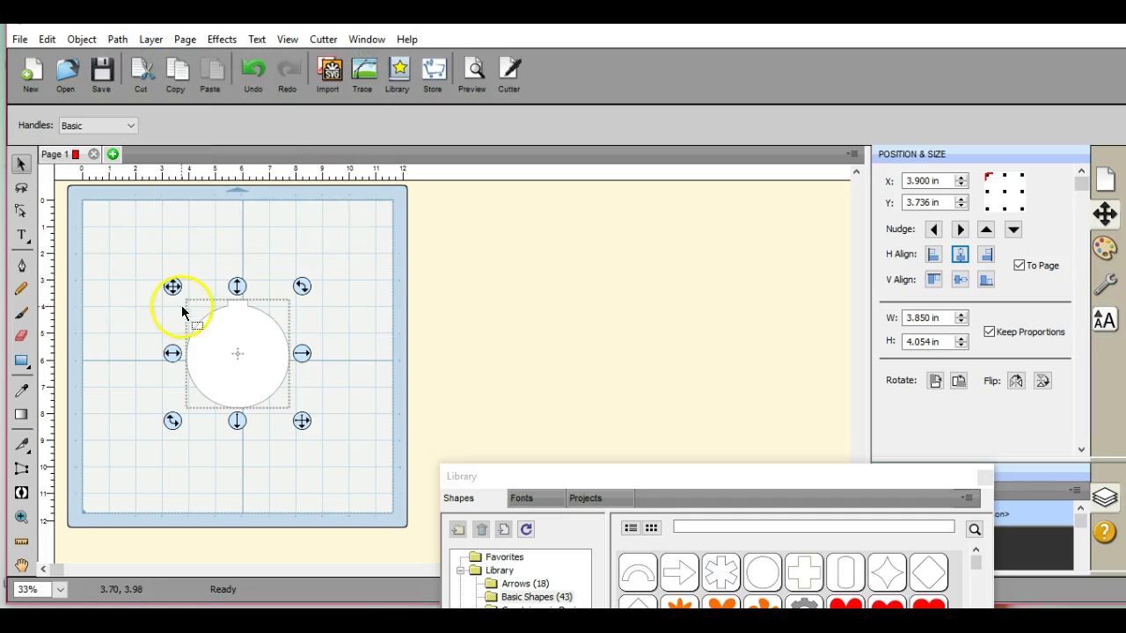
# Move the tabbed circle to the page's upper-left corner, at about X 0.11 in and Y 0.13 in
pyautogui.click(234, 356)
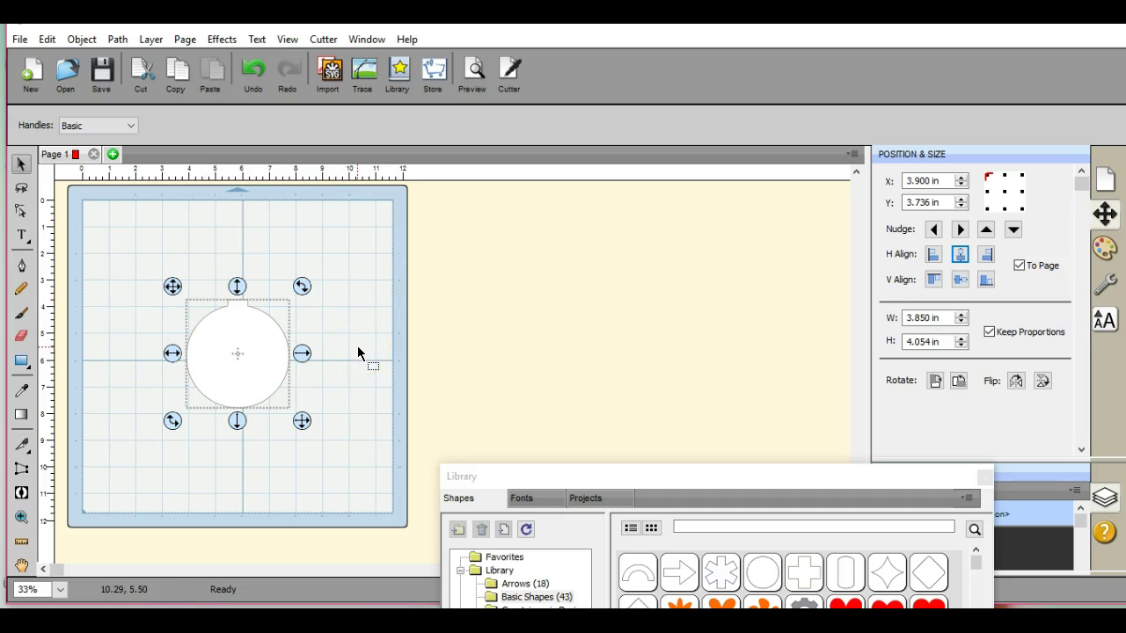
pyautogui.click(251, 343)
pyautogui.moveTo(252, 343); pyautogui.dragTo(150, 246)
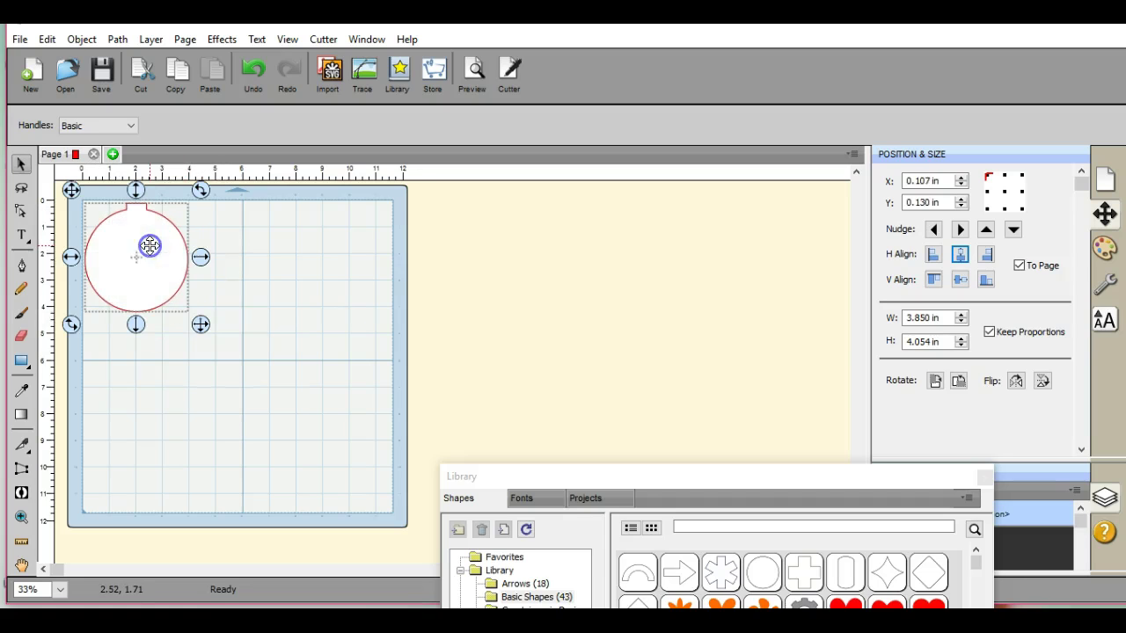
# Duplicate the tabbed circle into a grid of 2 columns and 3 rows with 0.200 in horizontal and vertical spacing
pyautogui.click(82, 39)
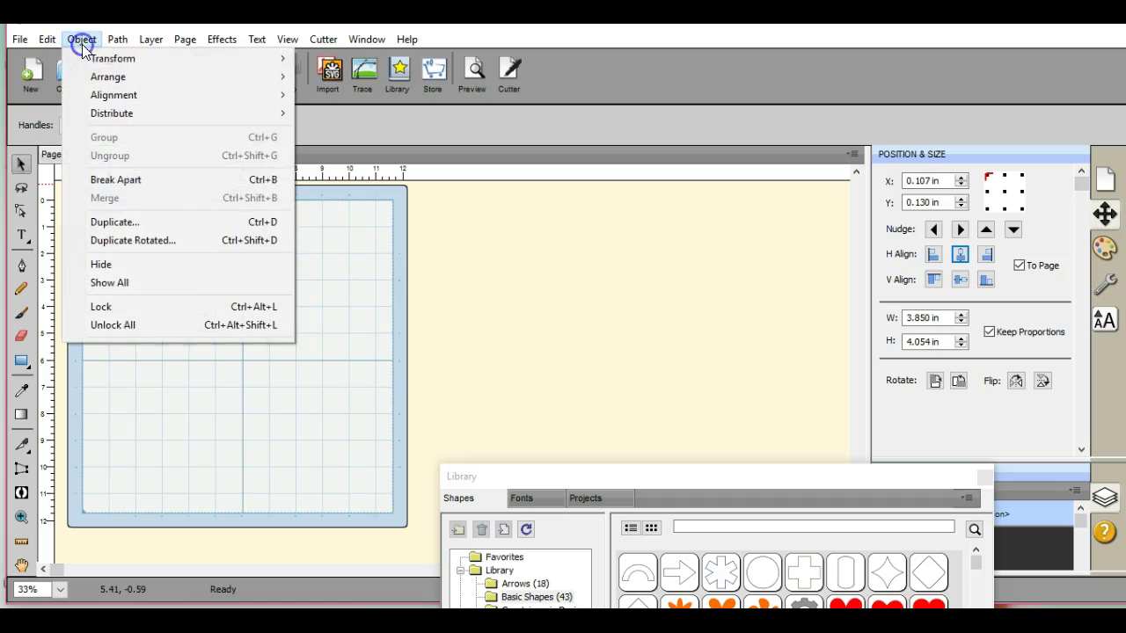
pyautogui.click(172, 223)
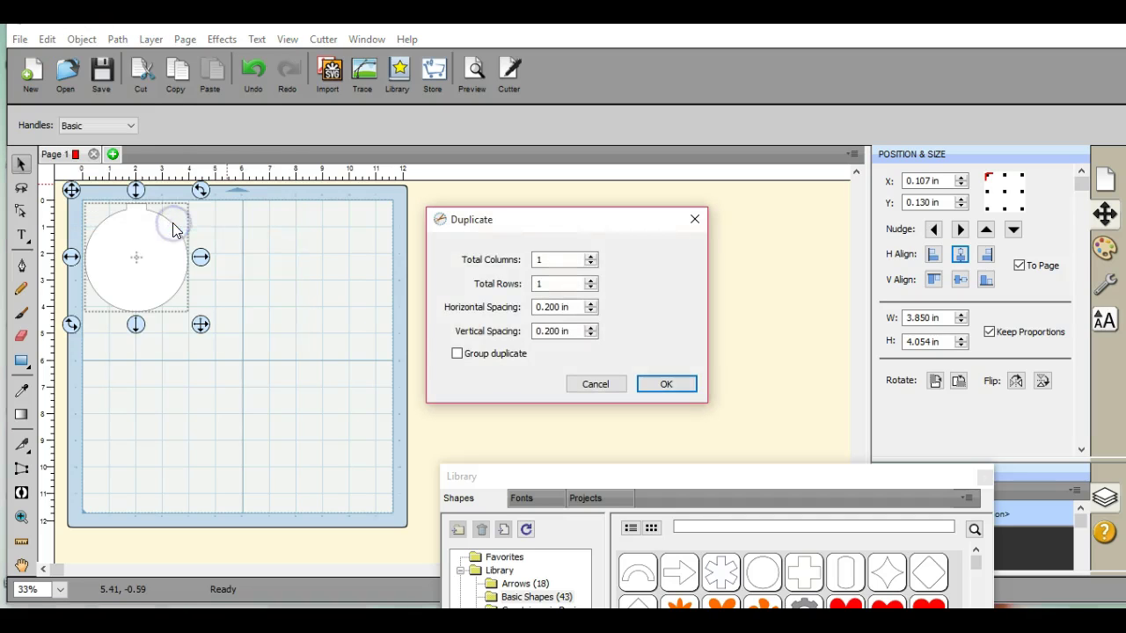
pyautogui.click(591, 257)
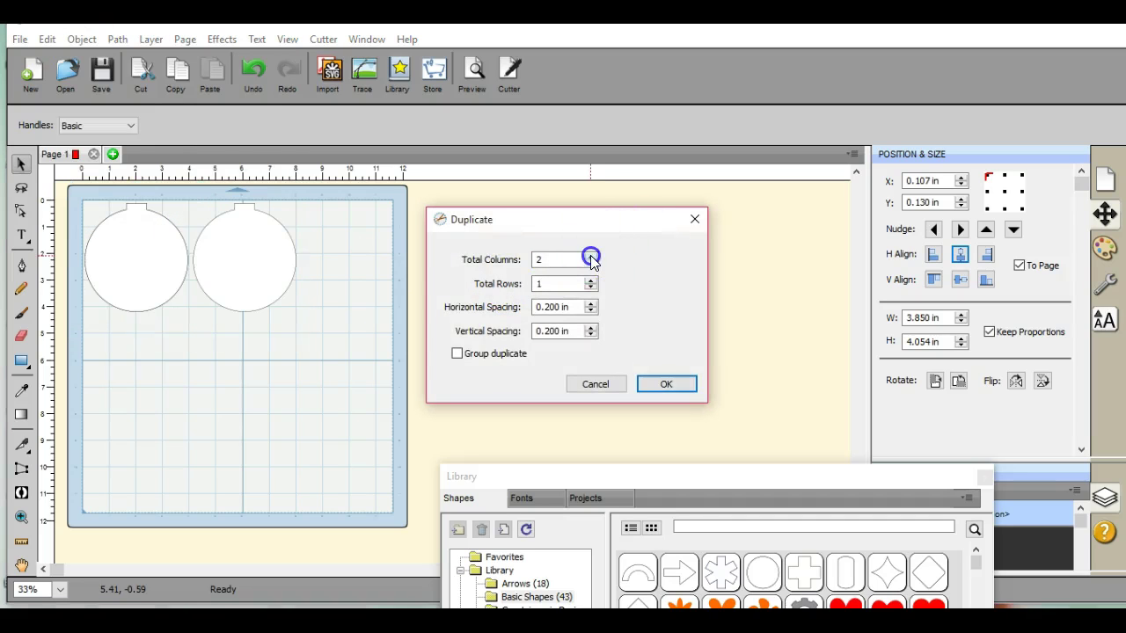
pyautogui.click(591, 257)
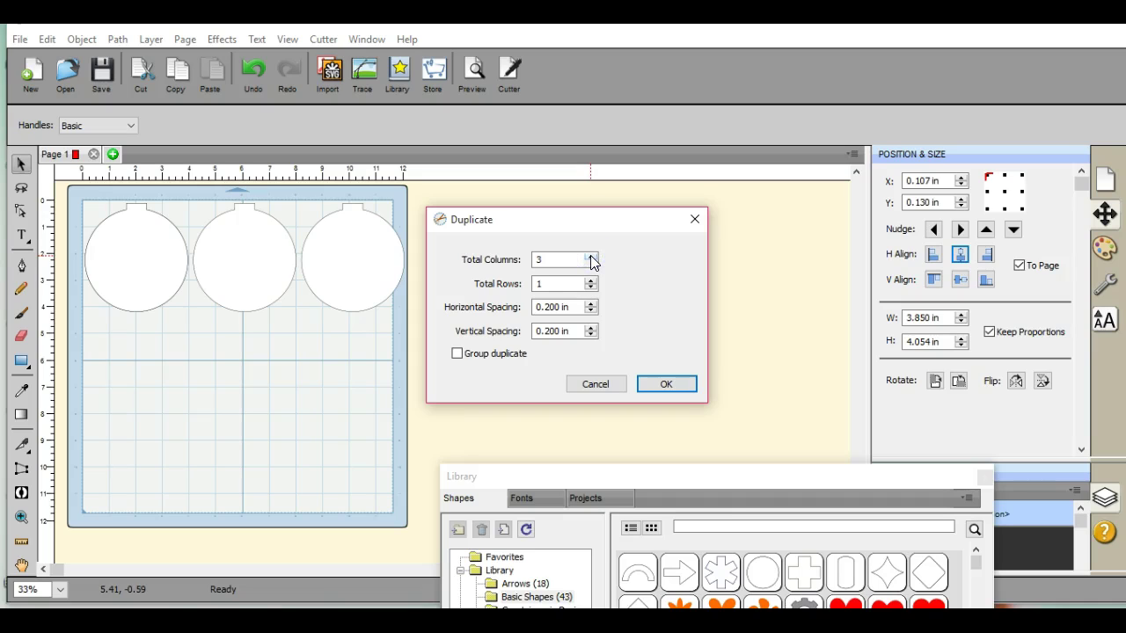
pyautogui.click(591, 263)
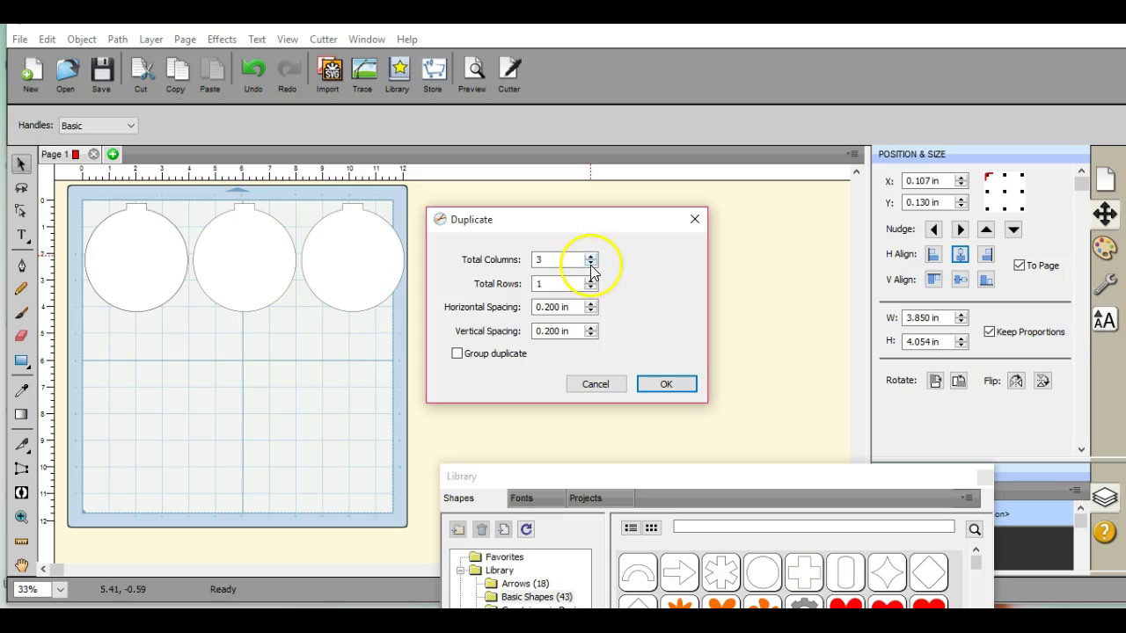
pyautogui.click(592, 280)
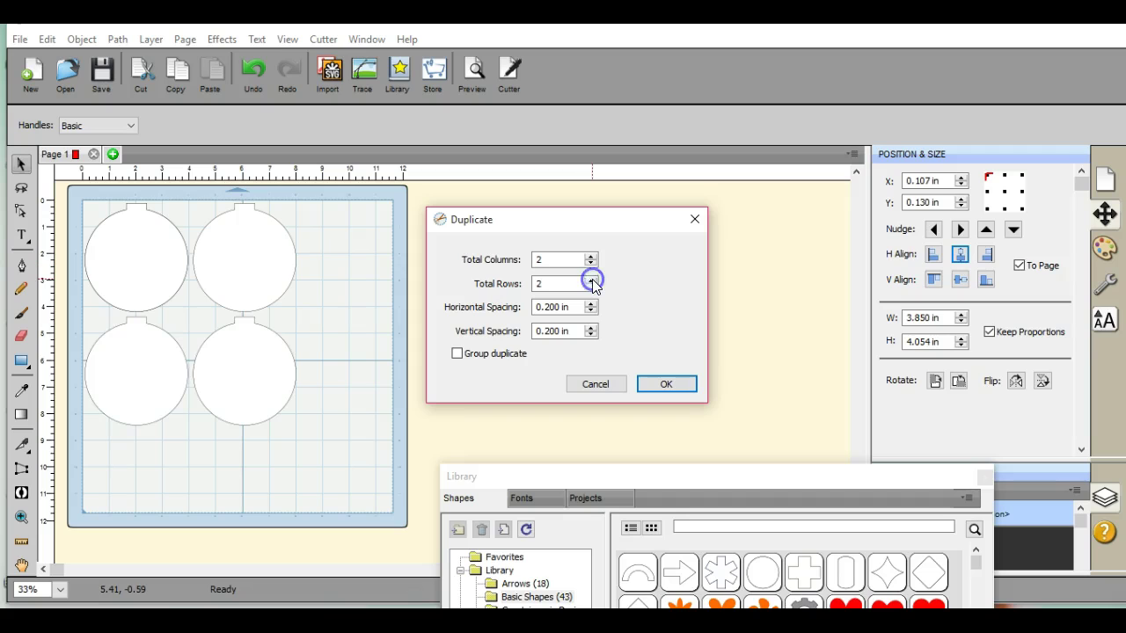
pyautogui.click(592, 280)
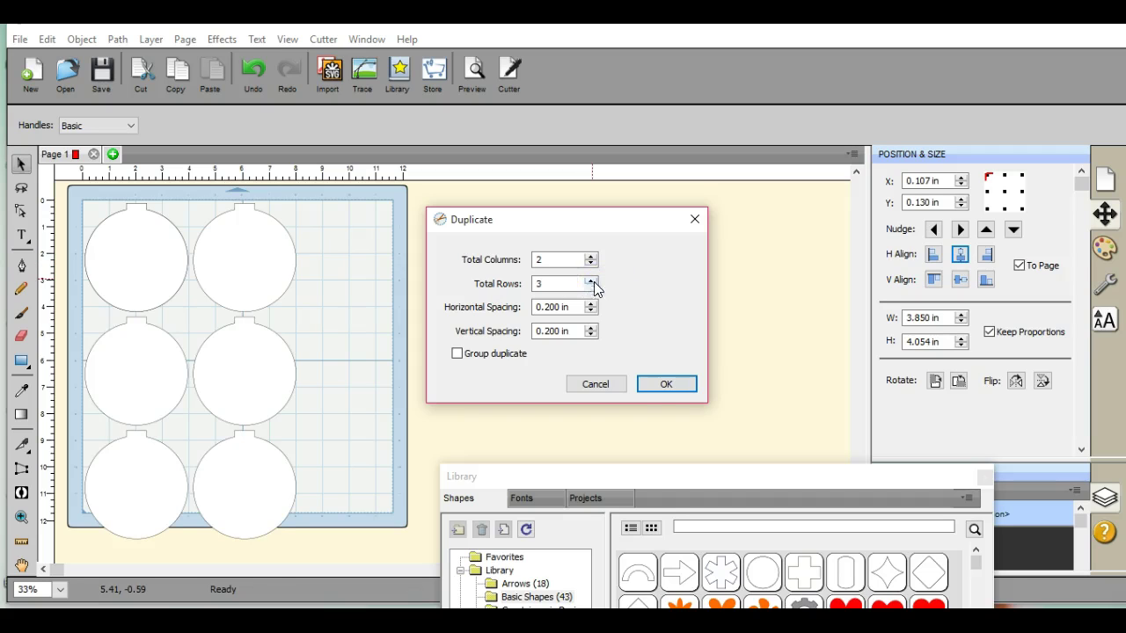
pyautogui.click(667, 385)
# Move the two bottom-row duplicates that overhang the page into the free space on the page's right half
pyautogui.moveTo(236, 484); pyautogui.dragTo(301, 456)
pyautogui.moveTo(126, 515); pyautogui.dragTo(329, 350)
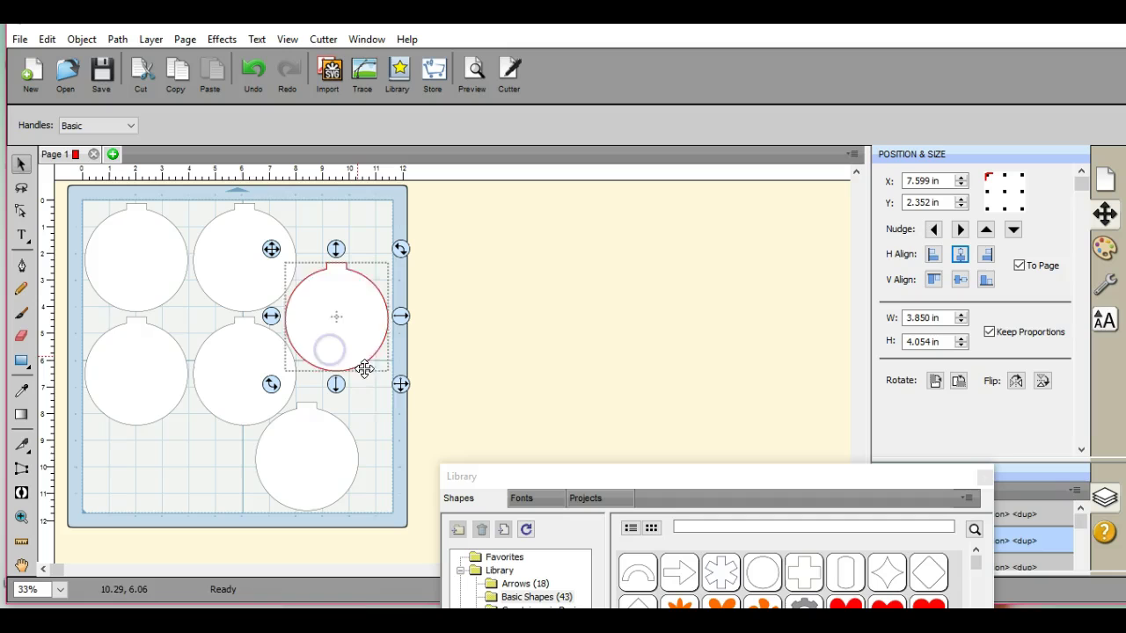
# Duplicate the selected tabbed circle into 2 columns with 0.200 in spacing and move the copy to the page's bottom, at about X 2.22 in, Y 7.70 in
pyautogui.click(85, 38)
pyautogui.click(85, 39)
pyautogui.click(117, 39)
pyautogui.moveTo(82, 39)
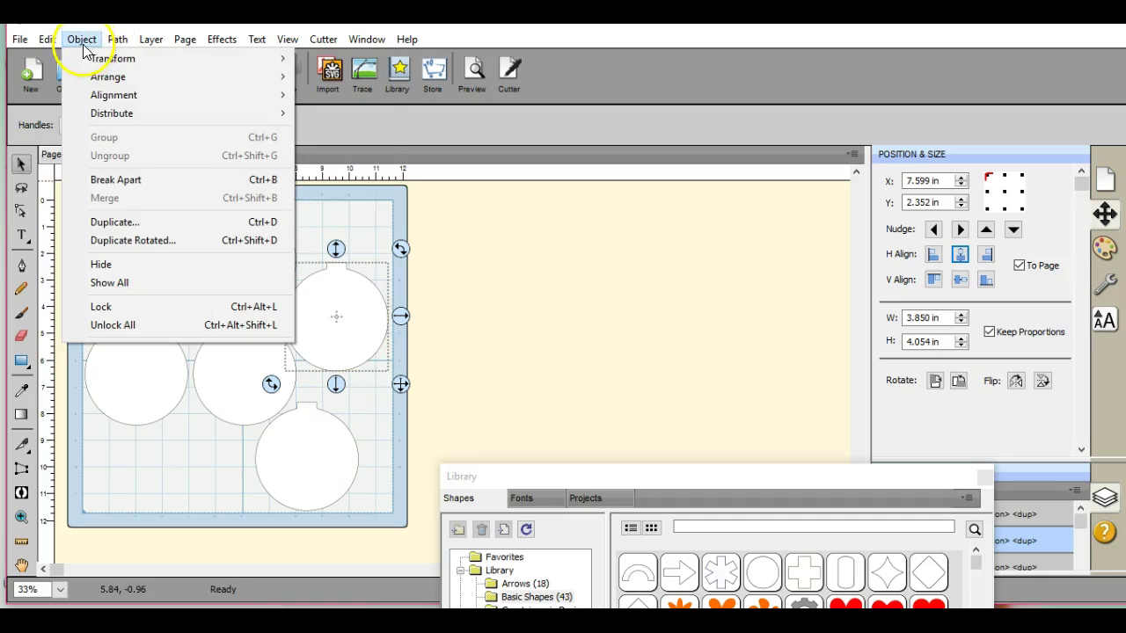
pyautogui.click(135, 221)
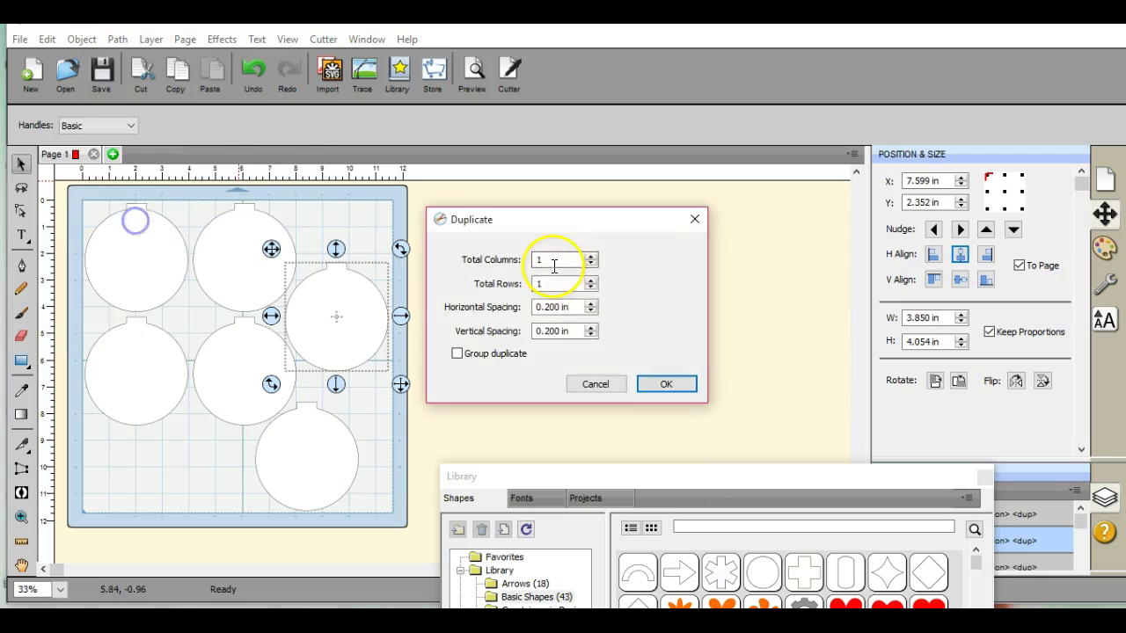
pyautogui.click(591, 255)
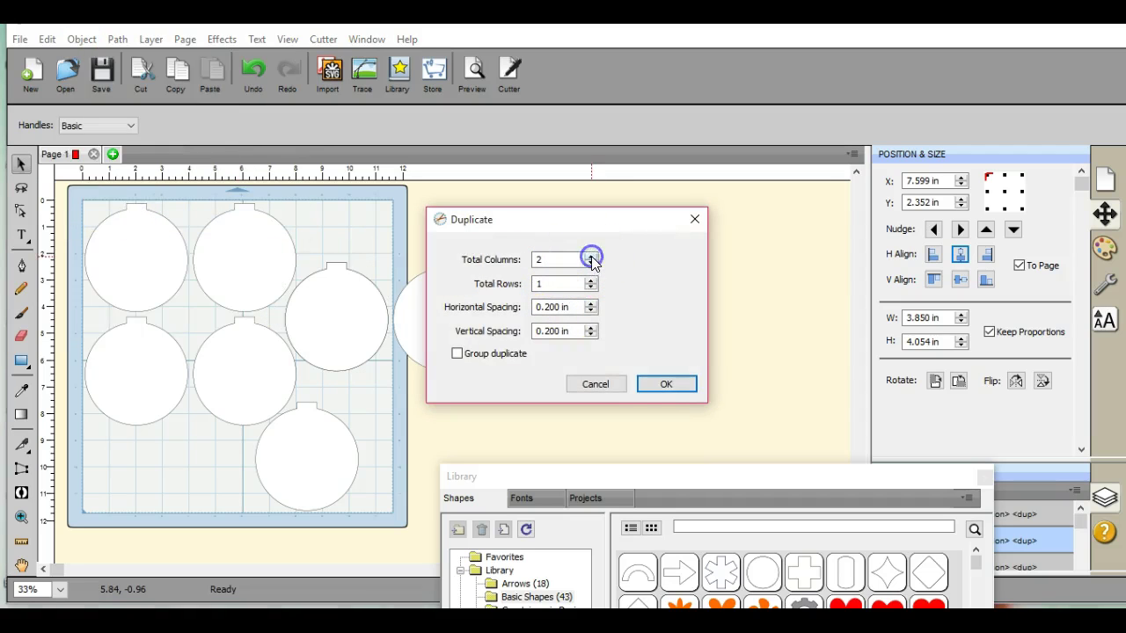
pyautogui.click(666, 384)
pyautogui.moveTo(460, 319); pyautogui.dragTo(208, 464)
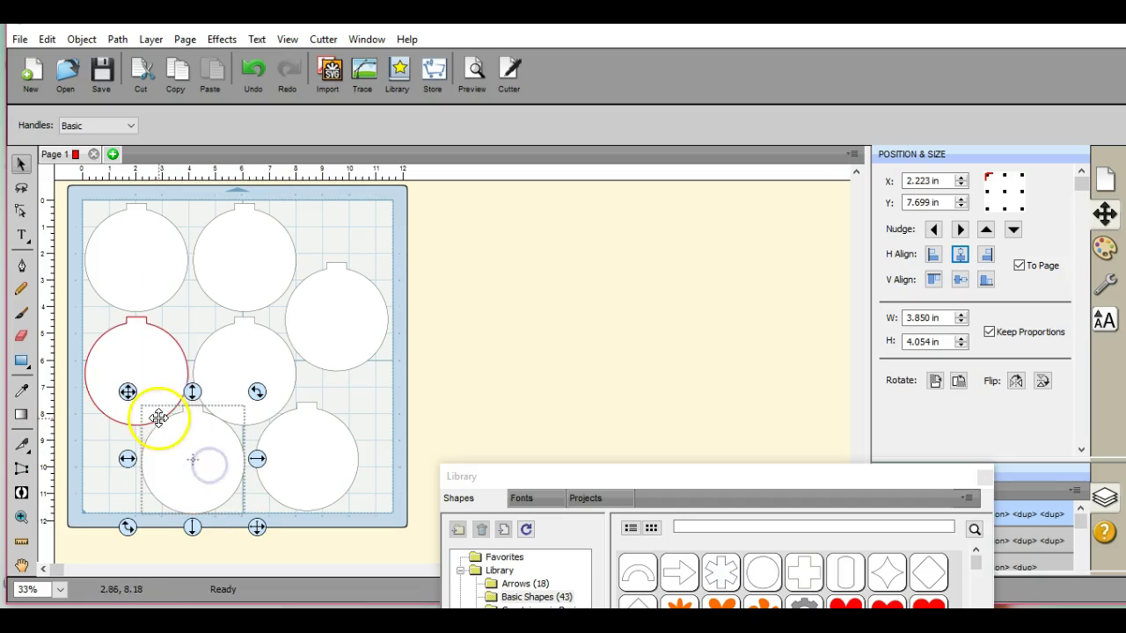
# Move the second row's left circle up closer to the one above, at about X 0.10 in and Y 4.23 in
pyautogui.moveTo(166, 372); pyautogui.dragTo(157, 365)
pyautogui.click(994, 227)
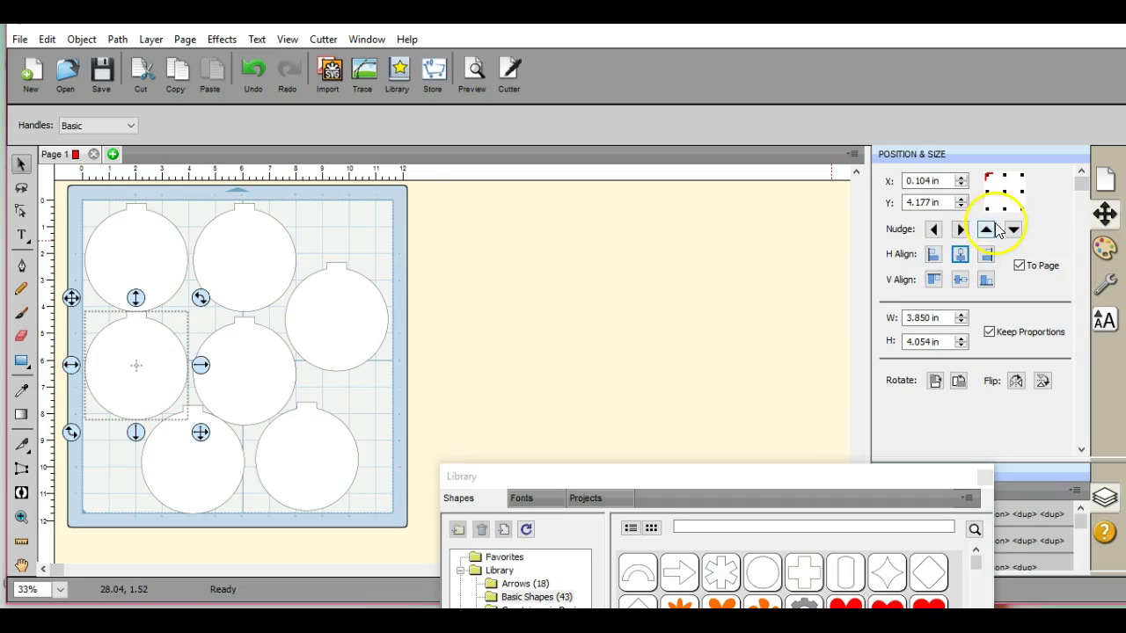
pyautogui.click(1014, 230)
pyautogui.click(1014, 230)
pyautogui.click(1016, 231)
pyautogui.click(1016, 230)
pyautogui.click(564, 334)
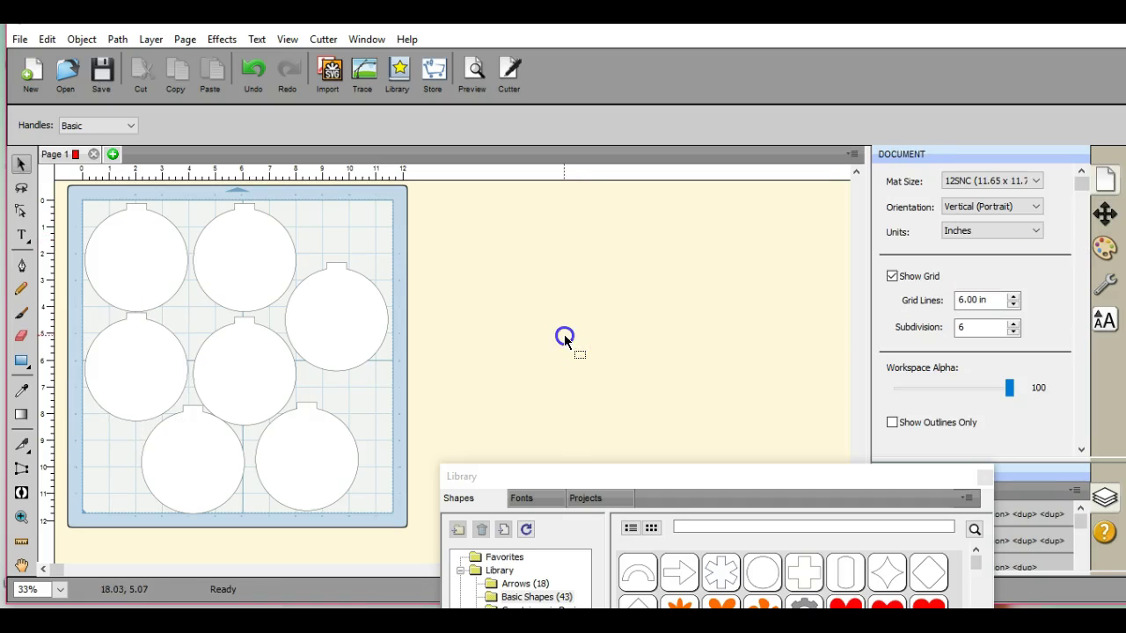
pyautogui.click(131, 379)
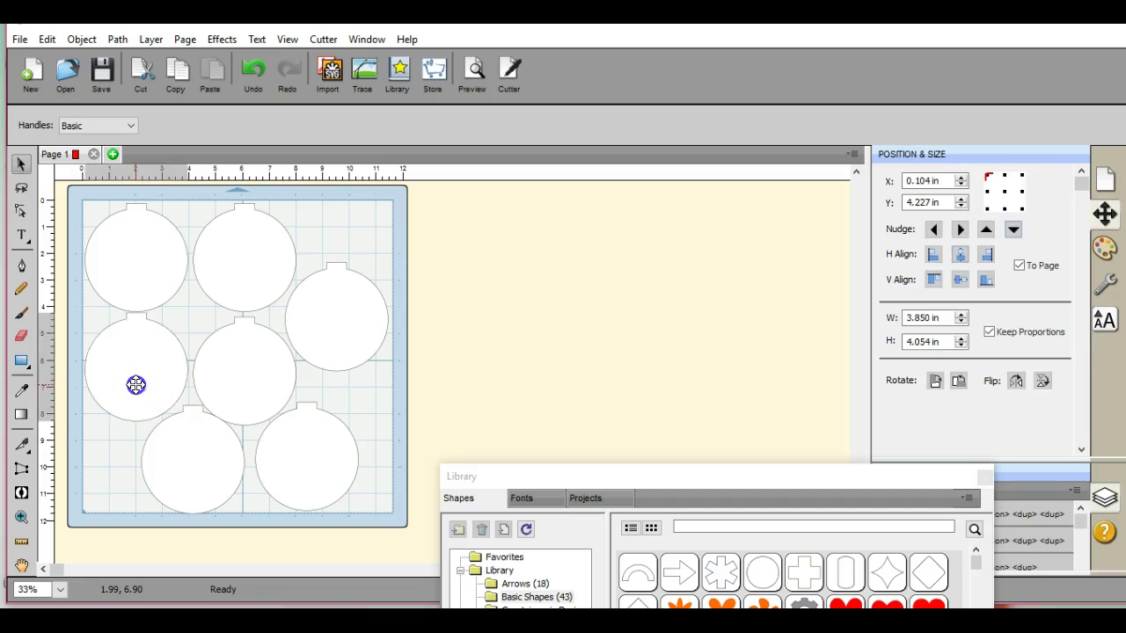
# Move the second row's middle circle up closer to the one above, at about X 4.16 in and Y 4.24 in
pyautogui.moveTo(259, 368); pyautogui.dragTo(258, 363)
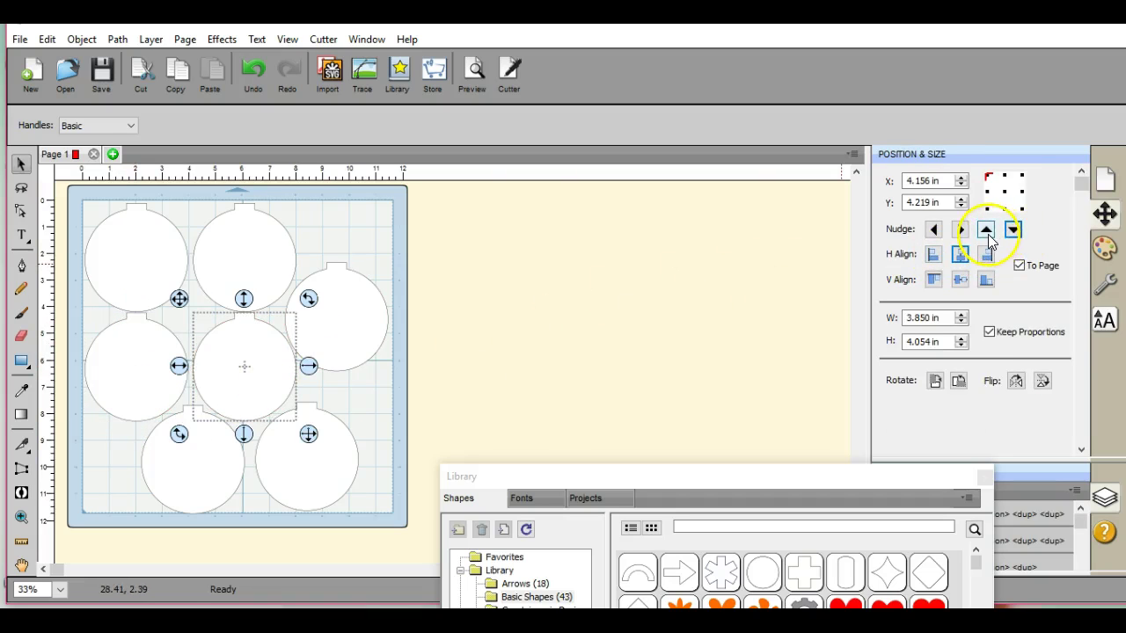
pyautogui.click(1013, 231)
pyautogui.click(1013, 232)
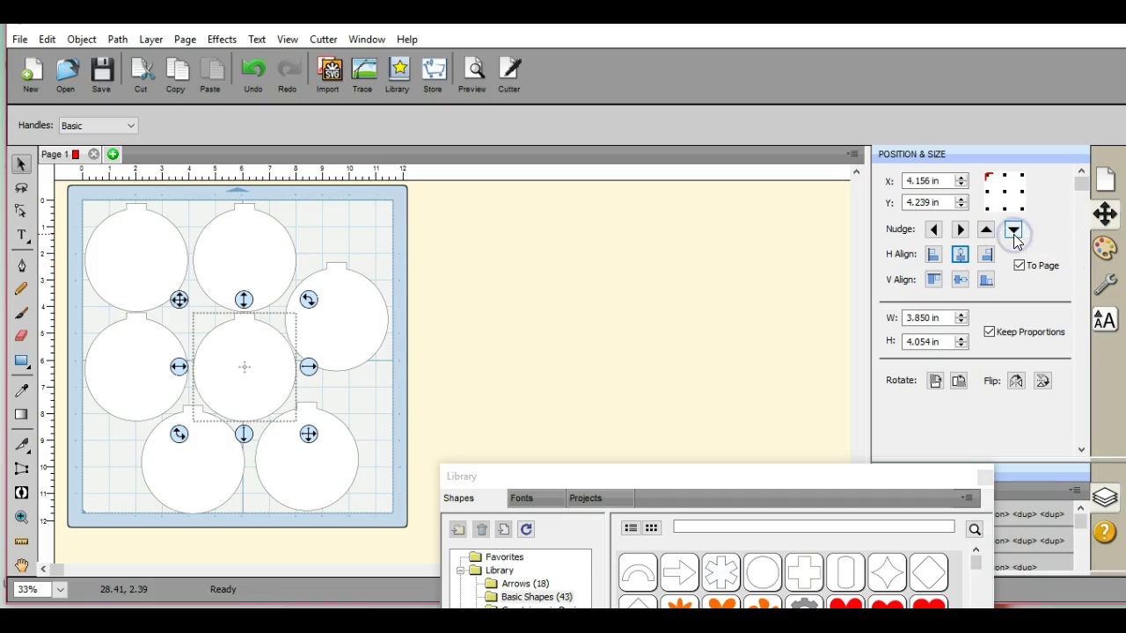
# Move the bottom row's left circle to about X 2.13 in and Y 7.57 in, between the two circles above it
pyautogui.moveTo(206, 460); pyautogui.dragTo(200, 458)
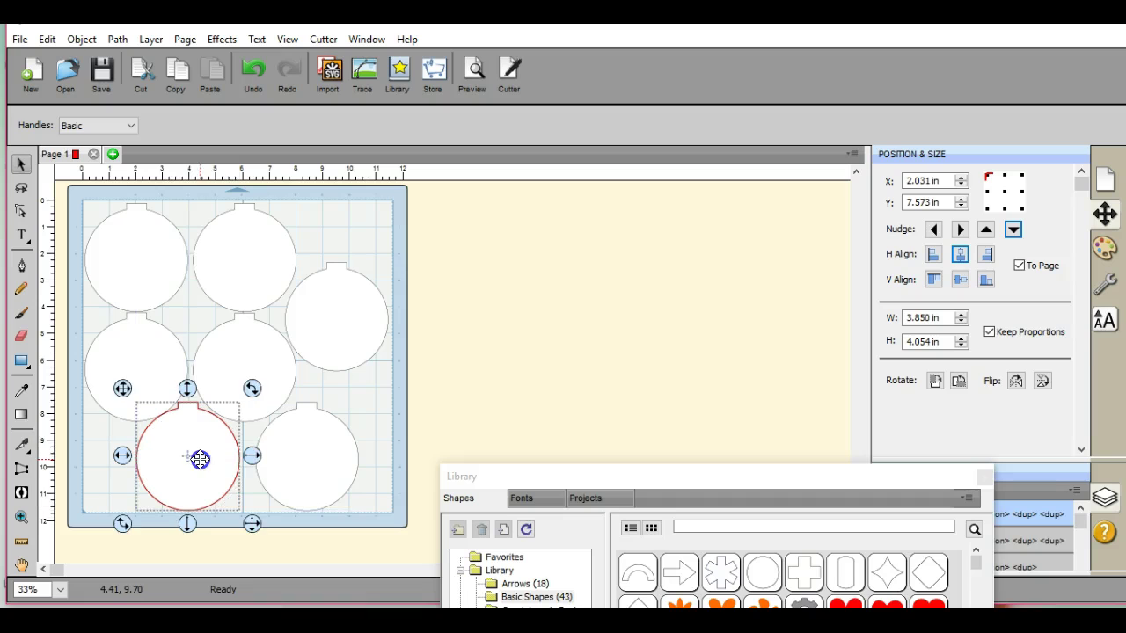
pyautogui.click(143, 395)
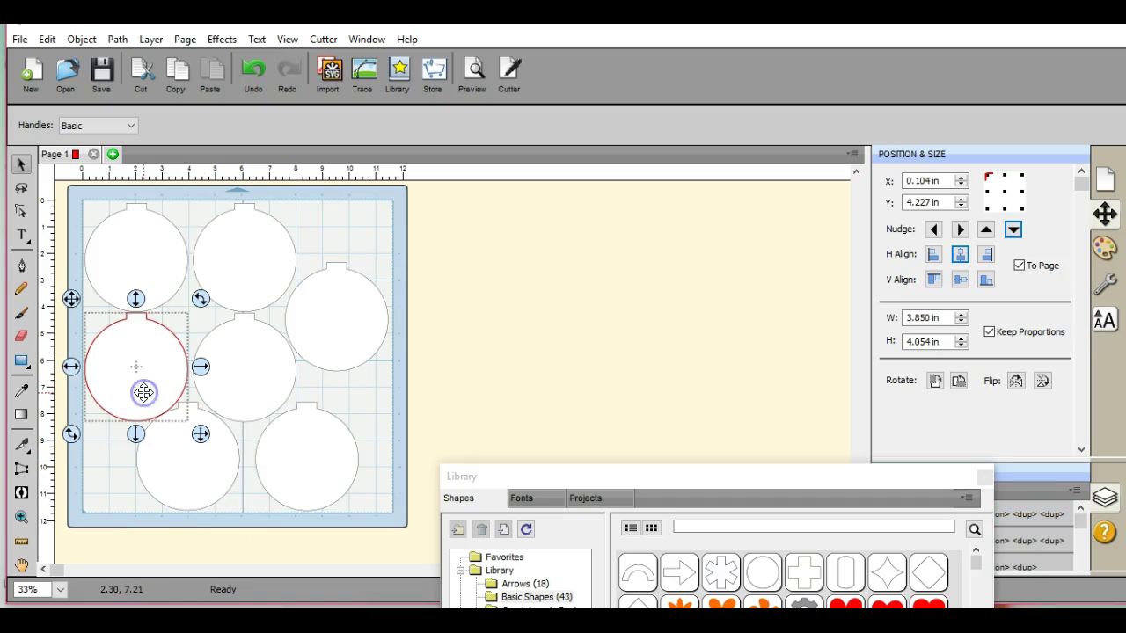
pyautogui.click(213, 484)
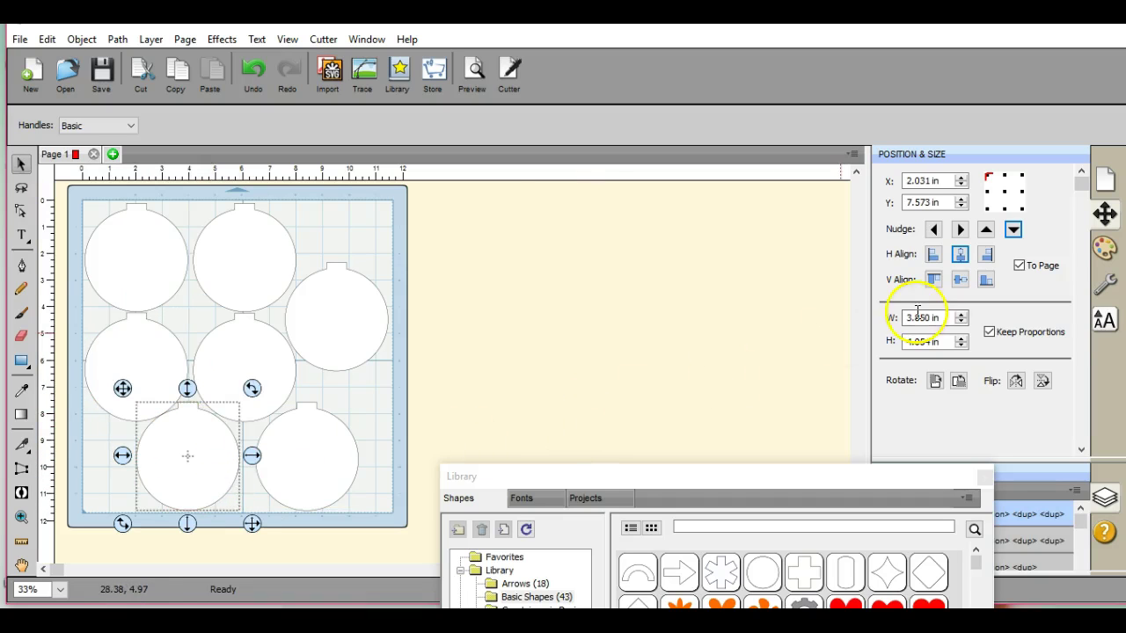
pyautogui.click(963, 231)
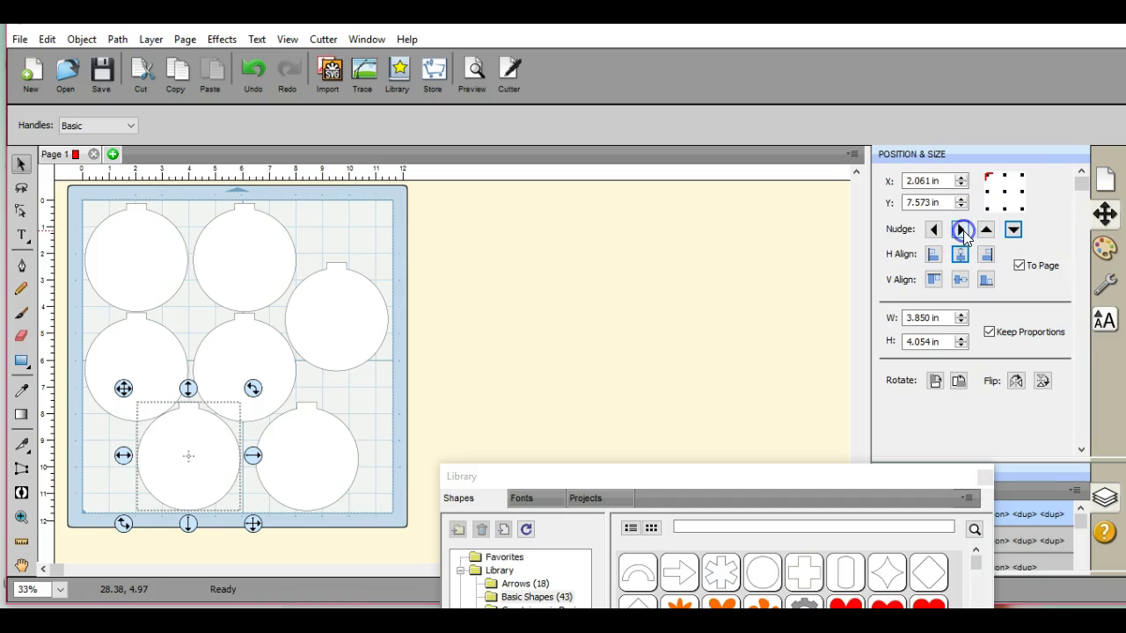
pyautogui.click(963, 230)
pyautogui.click(963, 230)
pyautogui.click(964, 230)
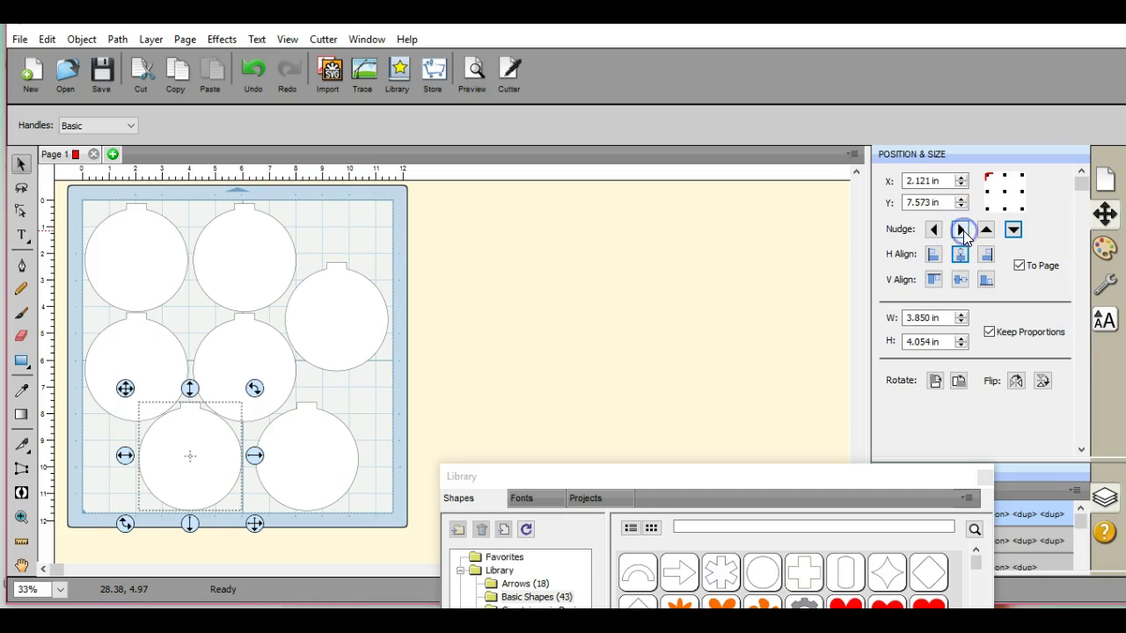
pyautogui.click(964, 230)
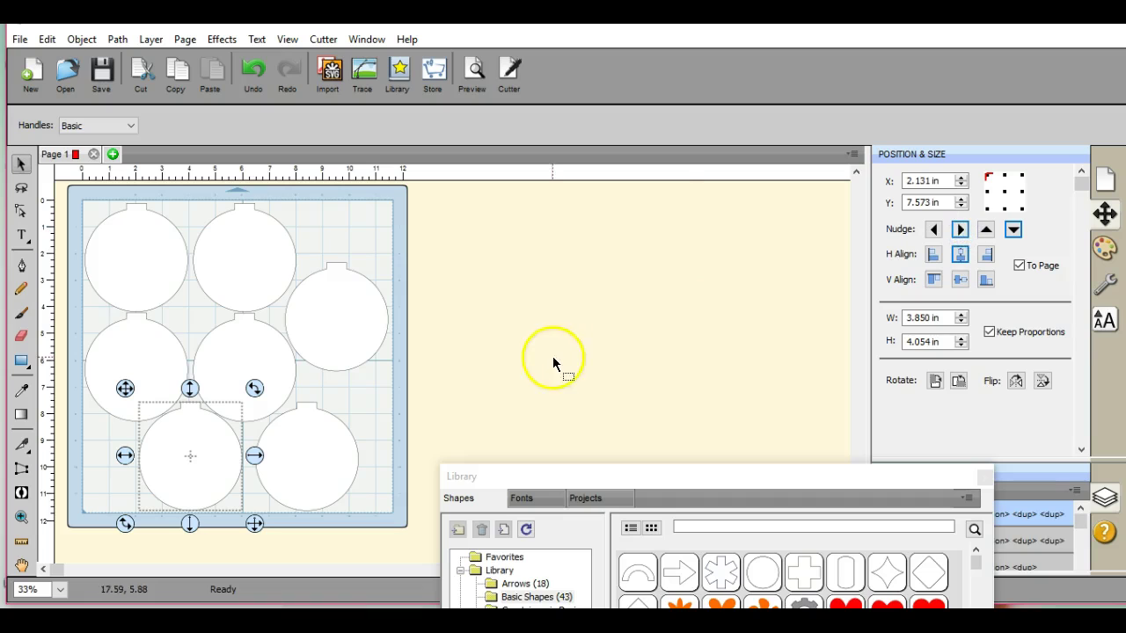
# Nudge the second row's left circle slightly down and move the bottom row's right circle to about X 7.20 in and Y 7.18 in
pyautogui.click(142, 342)
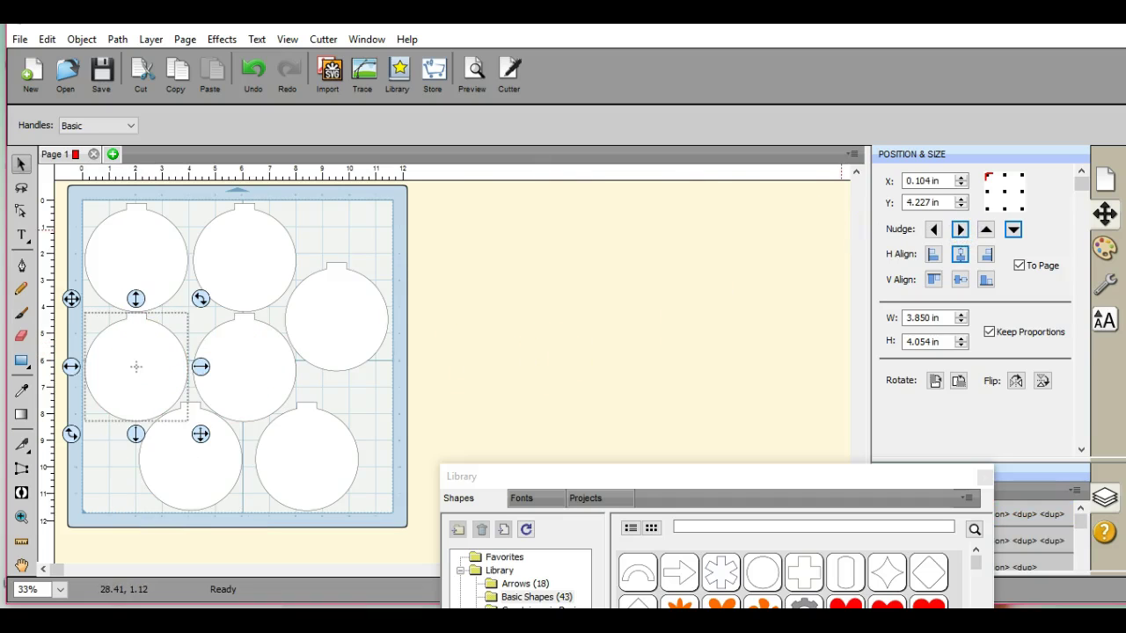
pyautogui.click(1013, 231)
pyautogui.click(1014, 230)
pyautogui.moveTo(302, 483); pyautogui.dragTo(326, 460)
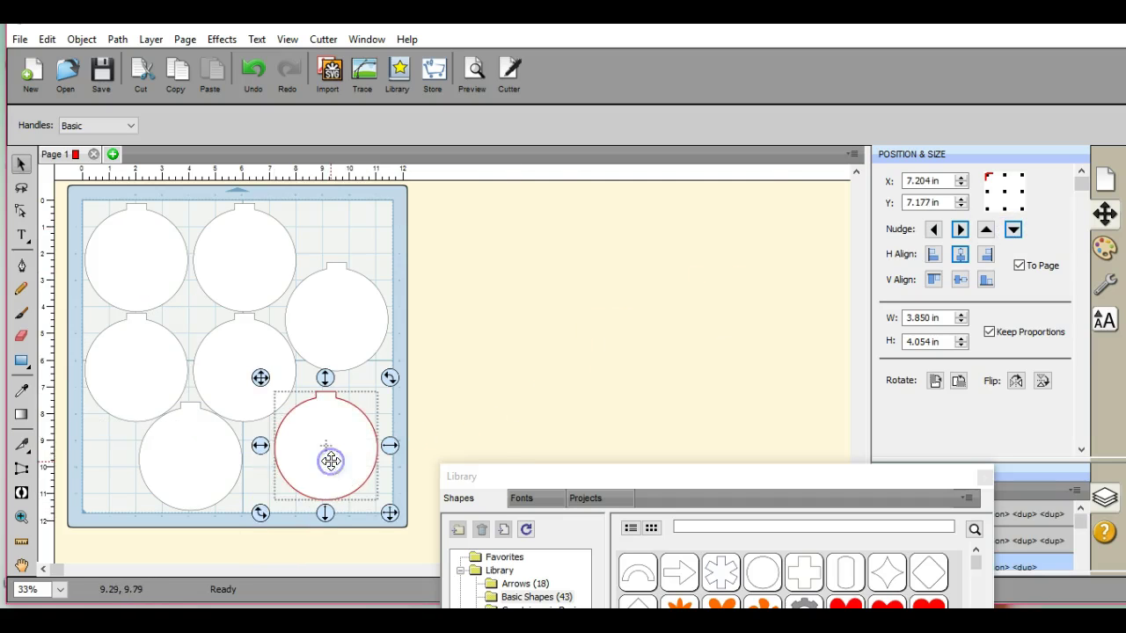
pyautogui.click(452, 422)
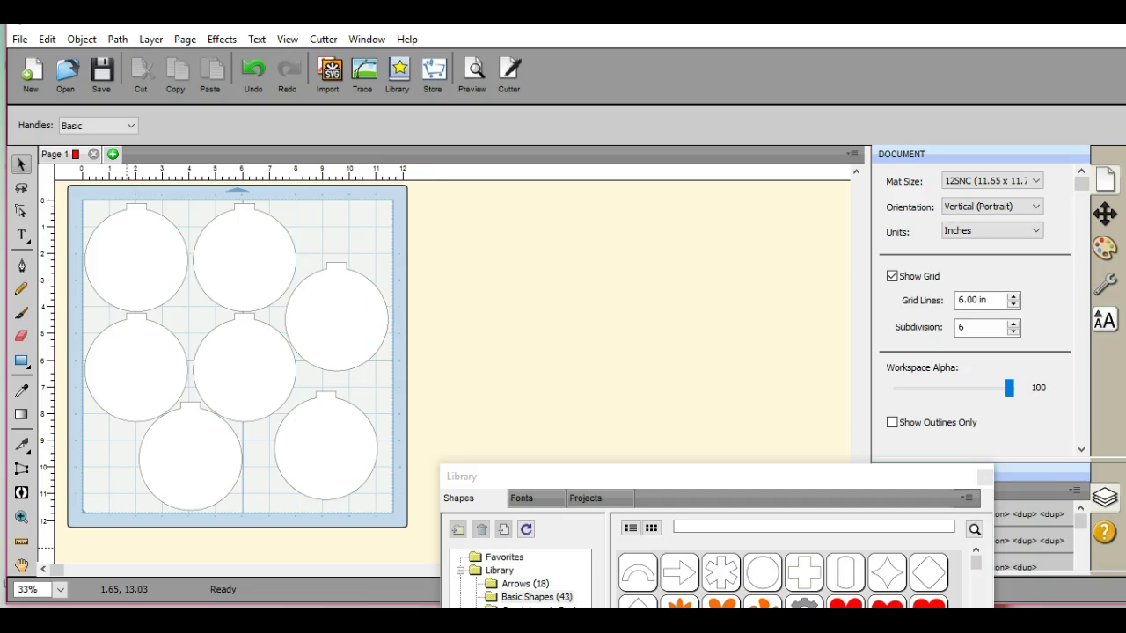
# Export the layout to the F: drive as an FCM file named Floating4inch
pyautogui.click(19, 39)
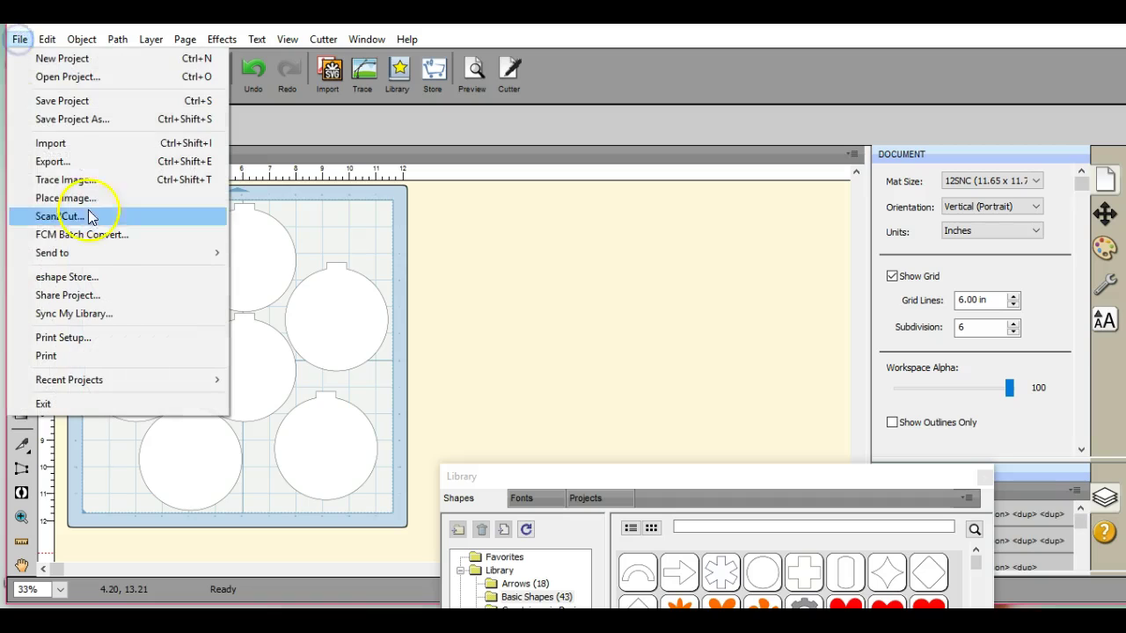
pyautogui.click(120, 163)
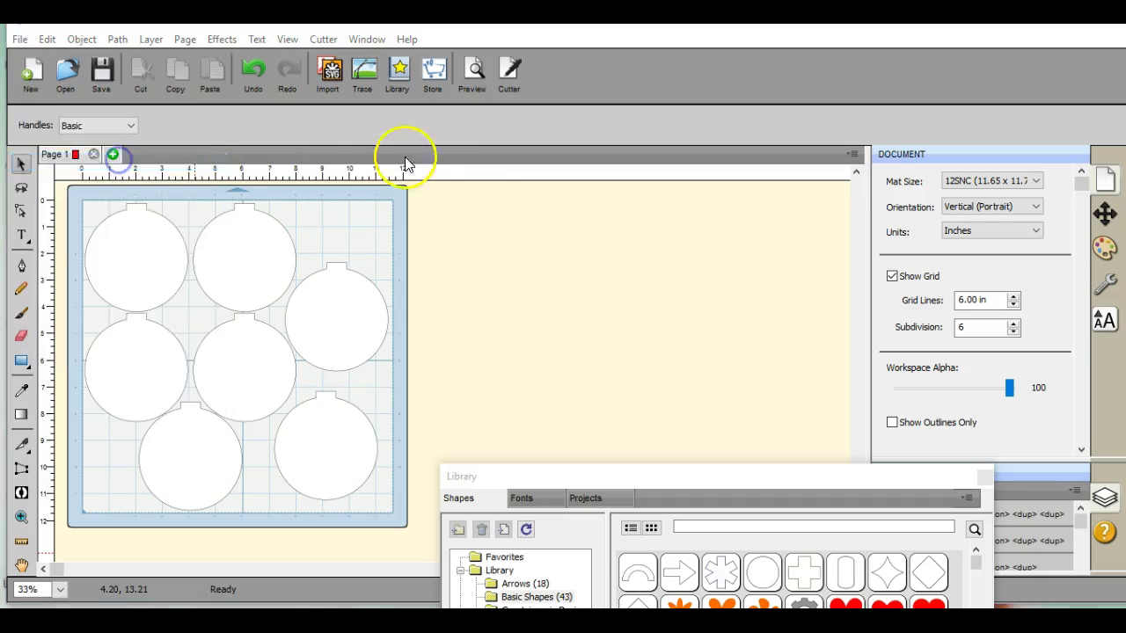
pyautogui.click(297, 45)
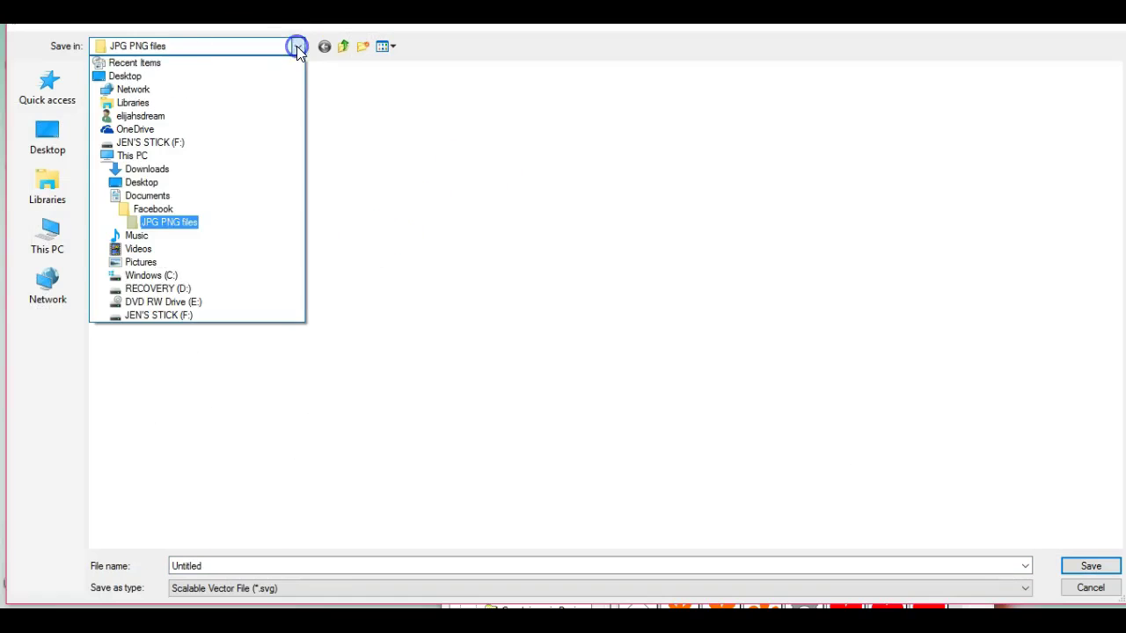
pyautogui.click(260, 315)
pyautogui.moveTo(387, 585); pyautogui.dragTo(388, 574)
pyautogui.doubleClick(290, 563)
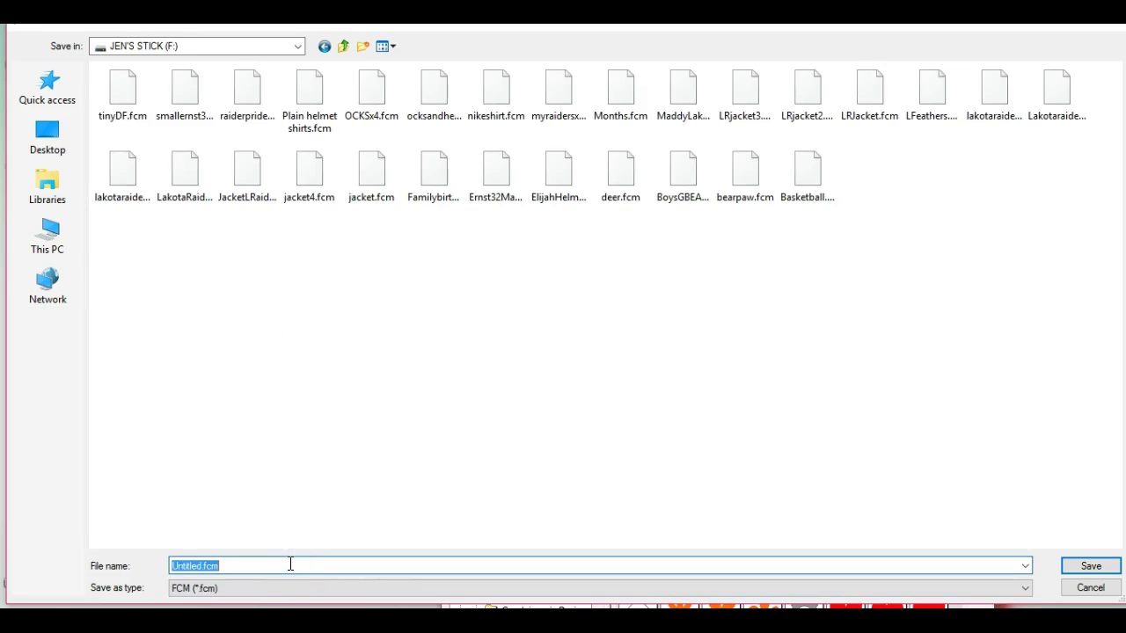
pyautogui.write('Fl')
pyautogui.write('oating4inch')
pyautogui.press('Return')
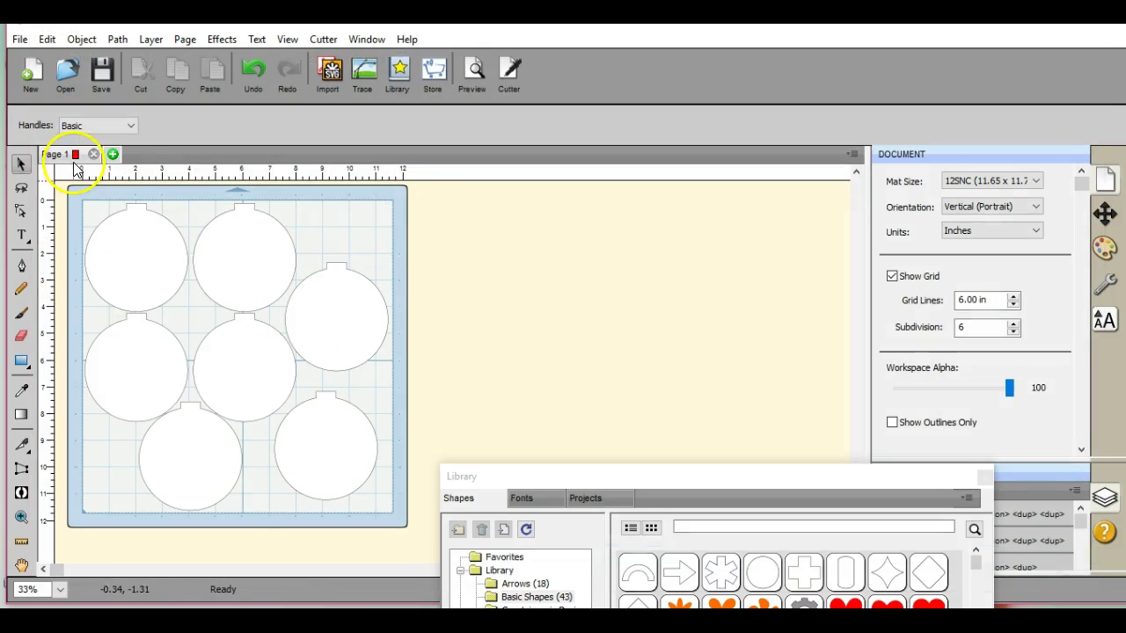
# Add a green-coded page named Page 2 and insert a circle from the Basic Shapes library on it
pyautogui.click(113, 155)
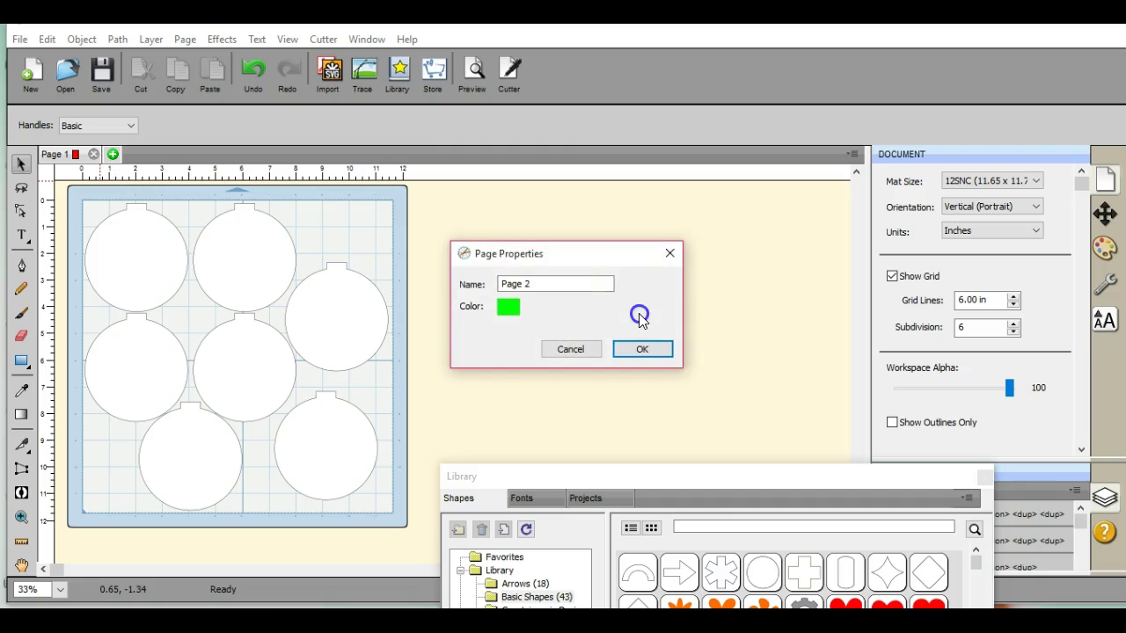
pyautogui.click(647, 349)
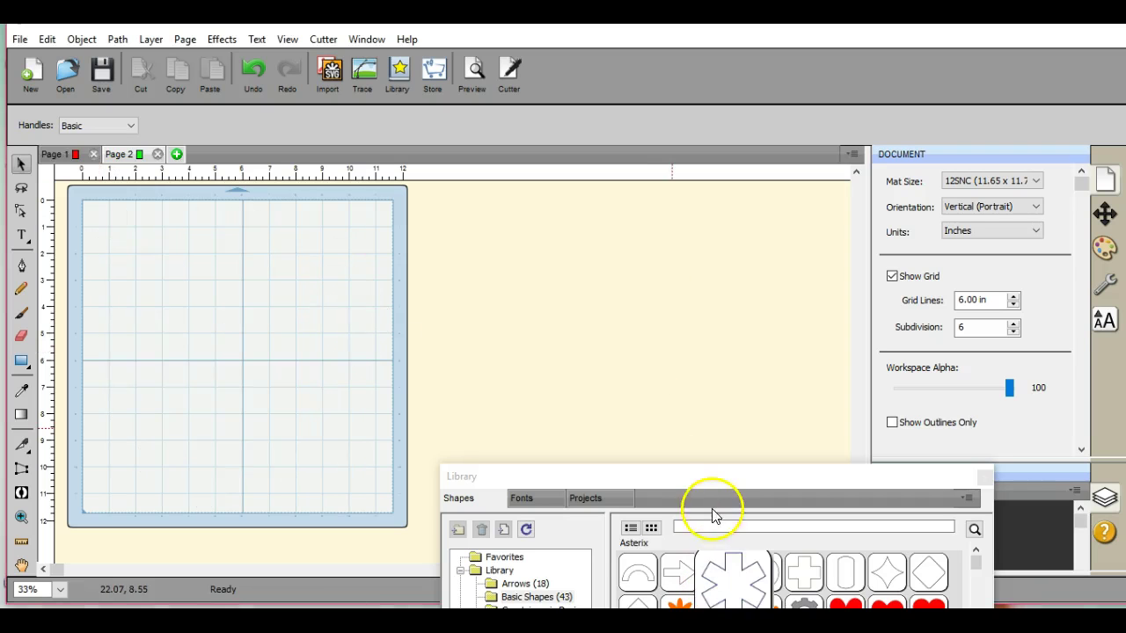
pyautogui.moveTo(711, 479); pyautogui.dragTo(714, 543)
pyautogui.doubleClick(763, 378)
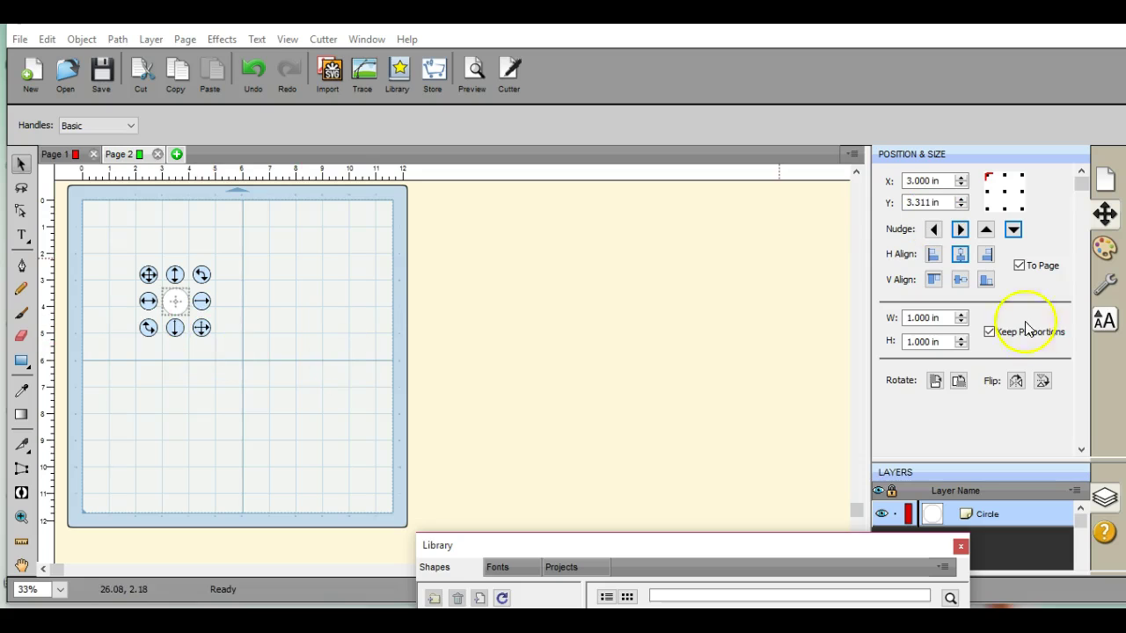
# Set the circle's width to 3.100 in with proportions kept, and center it horizontally and vertically on the page
pyautogui.click(961, 314)
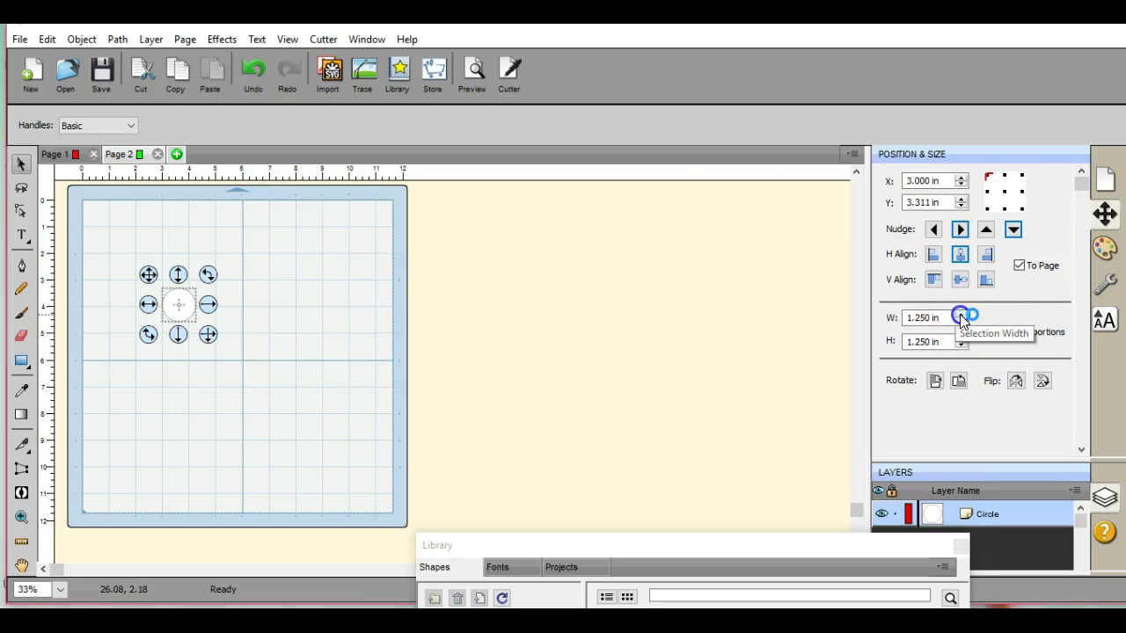
pyautogui.click(961, 314)
pyautogui.click(961, 314)
pyautogui.click(960, 314)
pyautogui.click(961, 314)
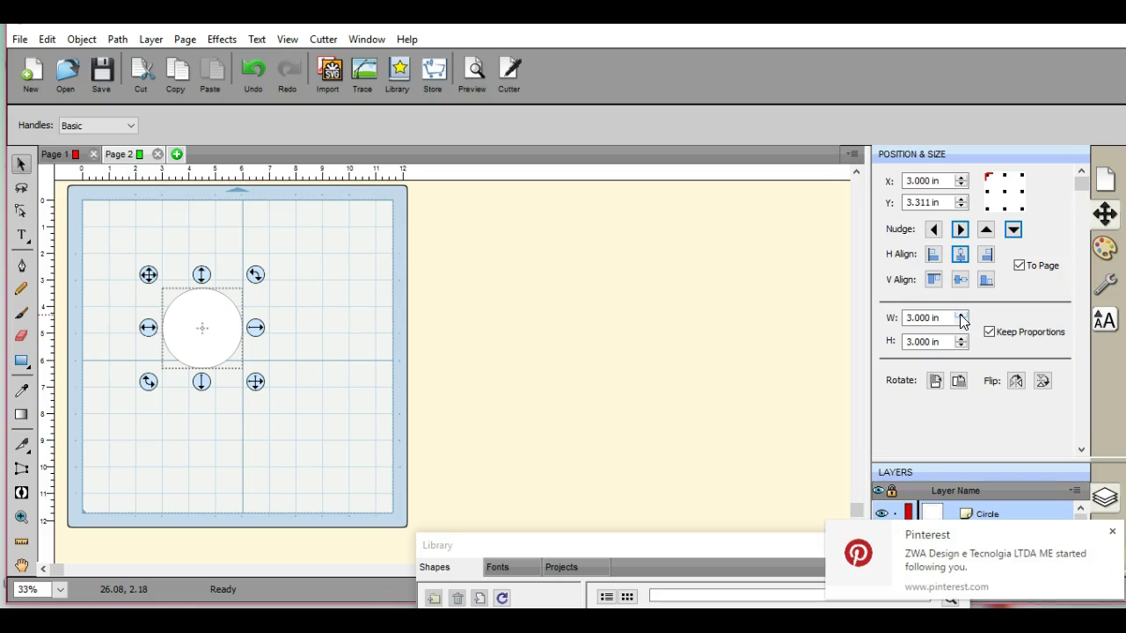
pyautogui.click(962, 316)
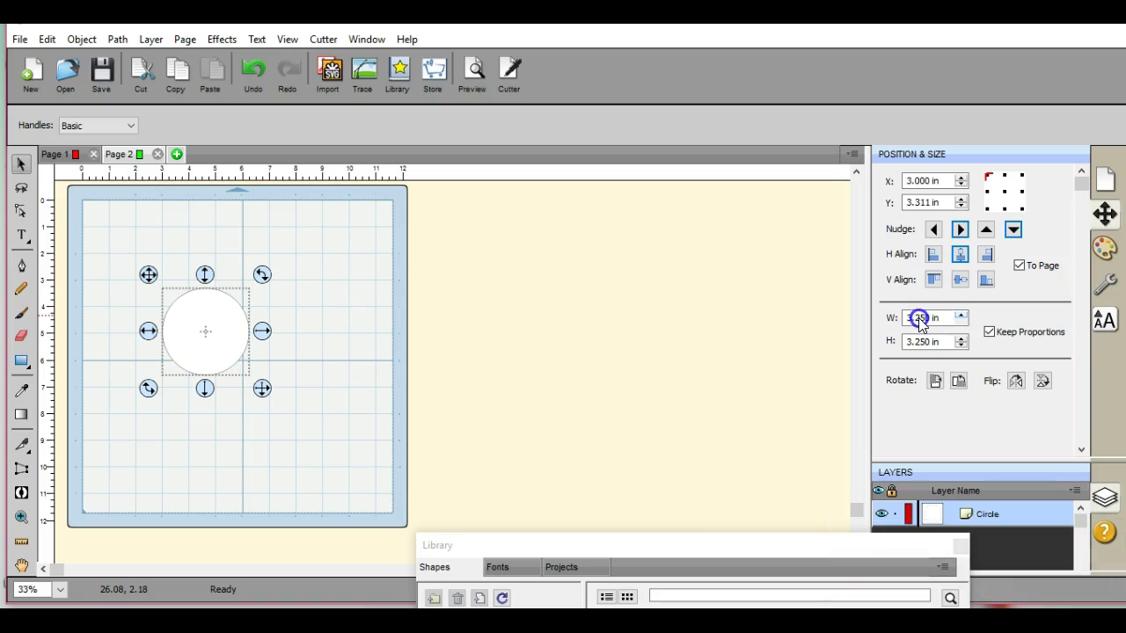
pyautogui.click(924, 316)
pyautogui.doubleClick(921, 318)
pyautogui.press('Tab')
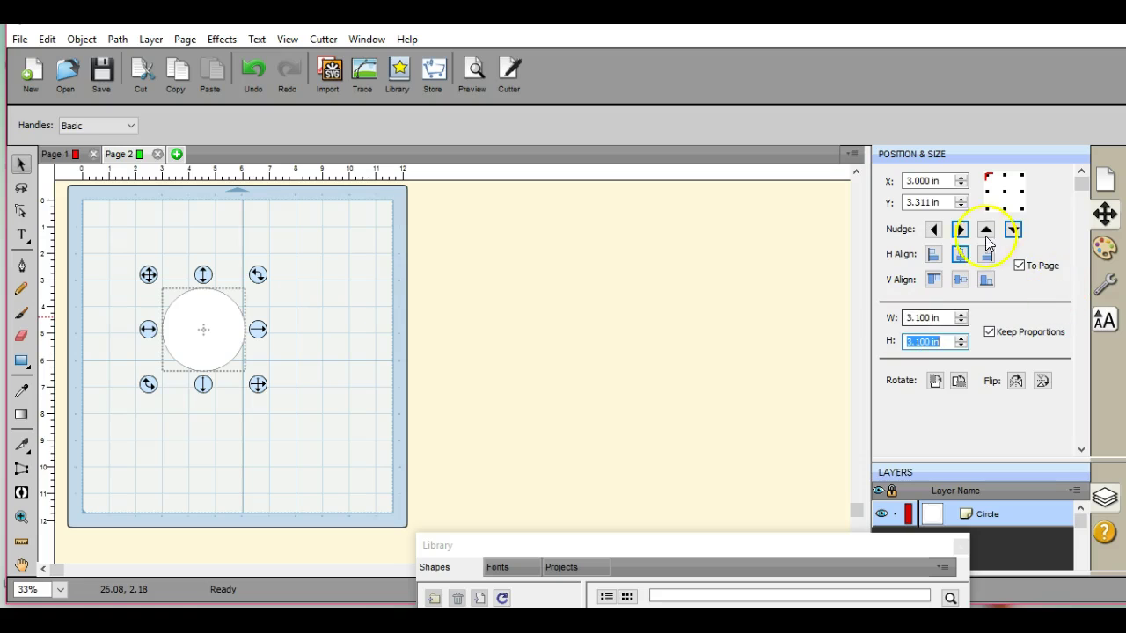
pyautogui.click(959, 254)
pyautogui.click(960, 279)
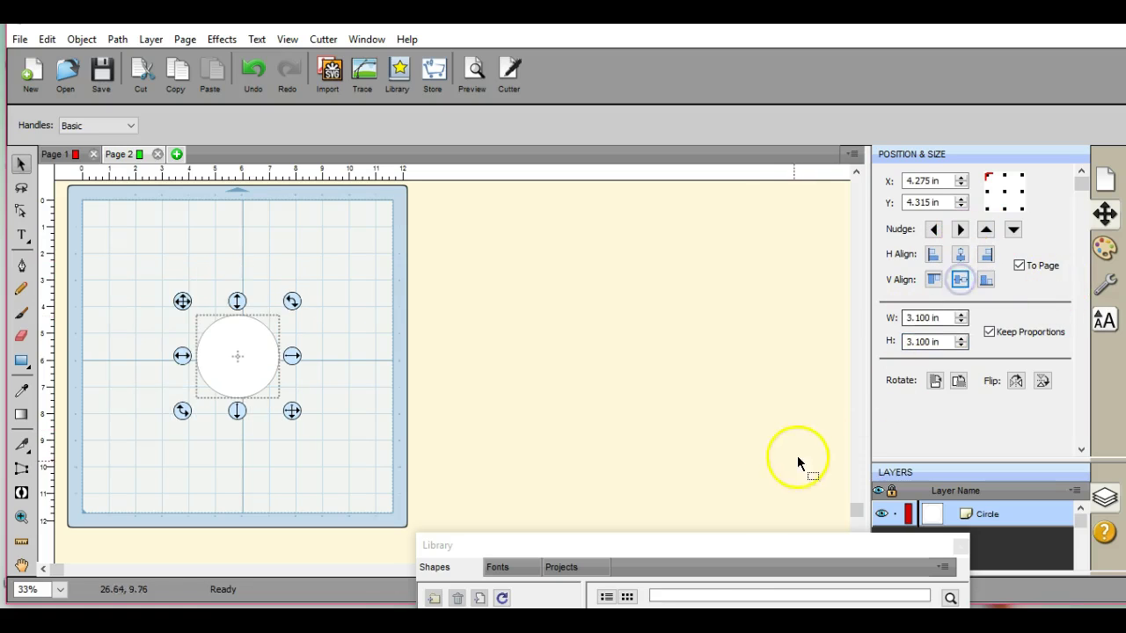
# Insert a vertical rectangle from the Basic Shapes library and move it onto the circle's top edge, at about X 5.82 in
pyautogui.click(730, 549)
pyautogui.click(746, 418)
pyautogui.moveTo(730, 545); pyautogui.dragTo(750, 205)
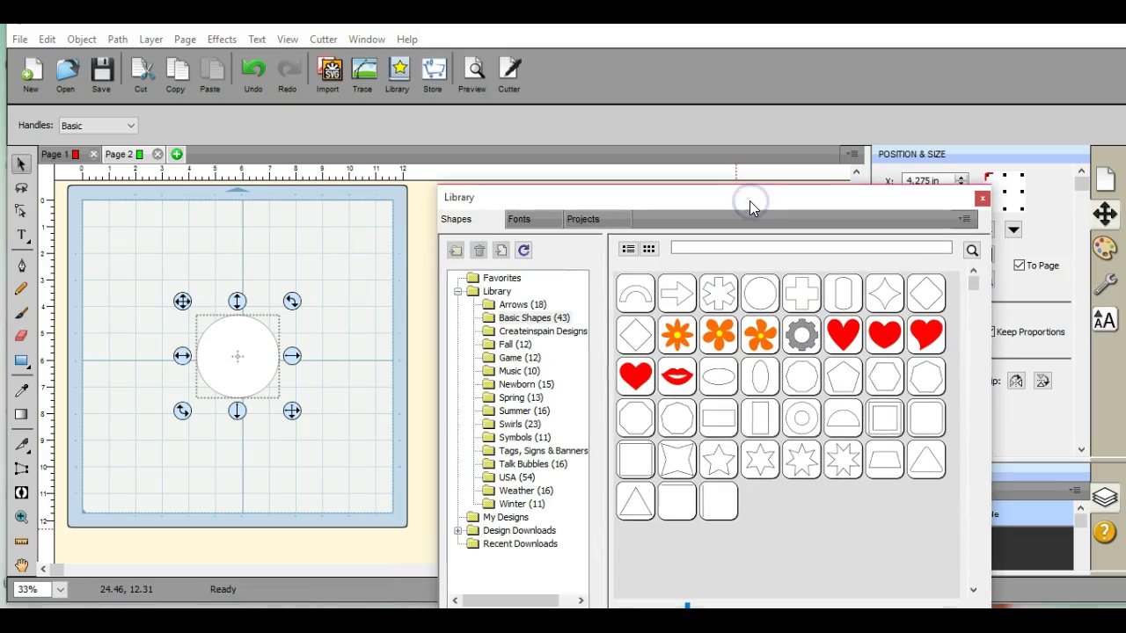
pyautogui.doubleClick(774, 417)
pyautogui.moveTo(774, 417); pyautogui.dragTo(420, 409)
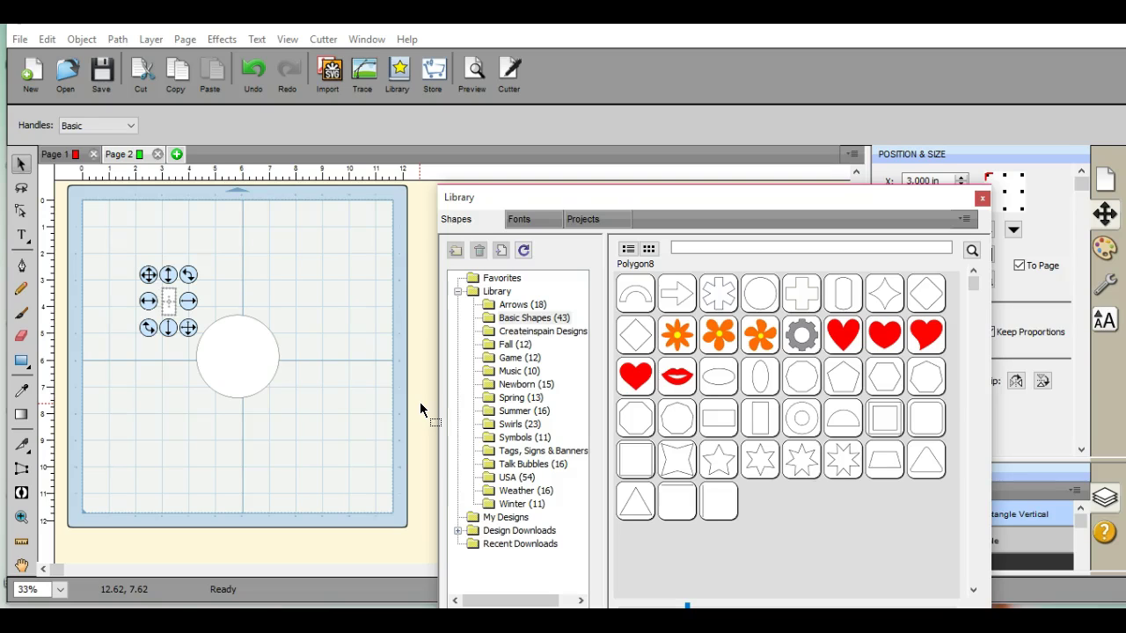
pyautogui.moveTo(148, 274); pyautogui.dragTo(236, 327)
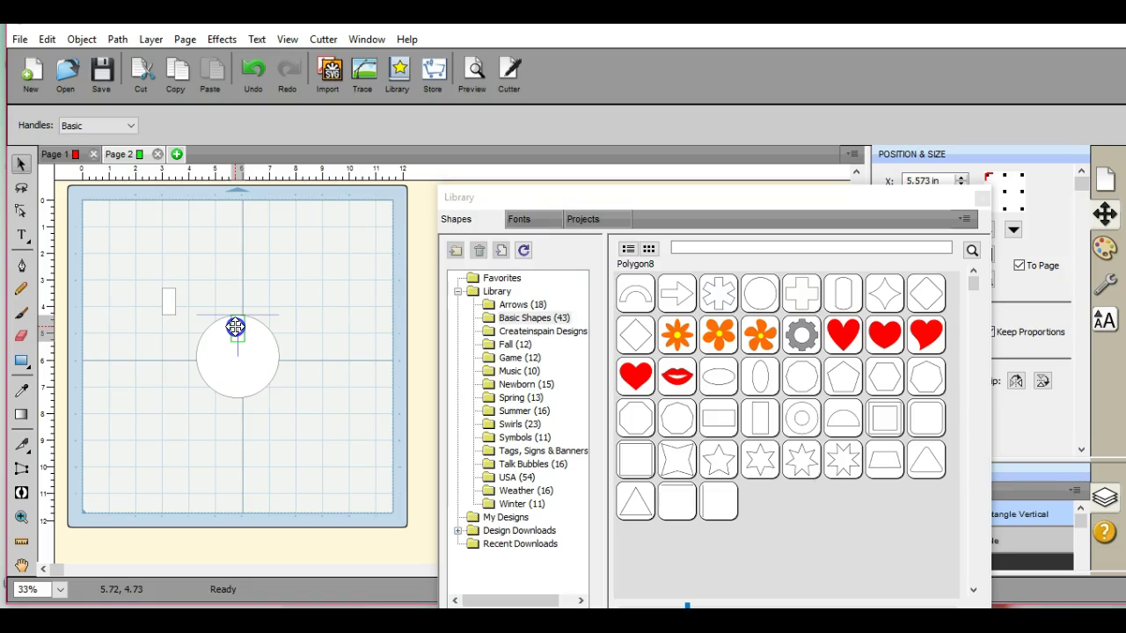
pyautogui.moveTo(235, 327); pyautogui.dragTo(240, 317)
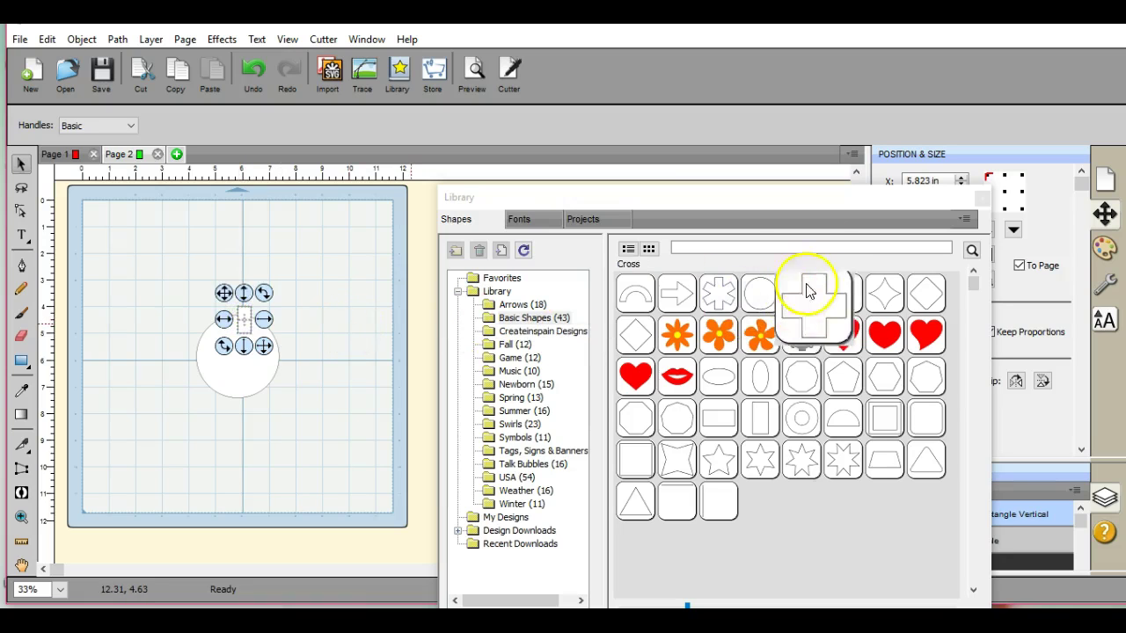
# Center the small rectangle horizontally on the page and lower it slightly into the circle's top edge, to about Y 4.12 in
pyautogui.moveTo(779, 201); pyautogui.dragTo(850, 499)
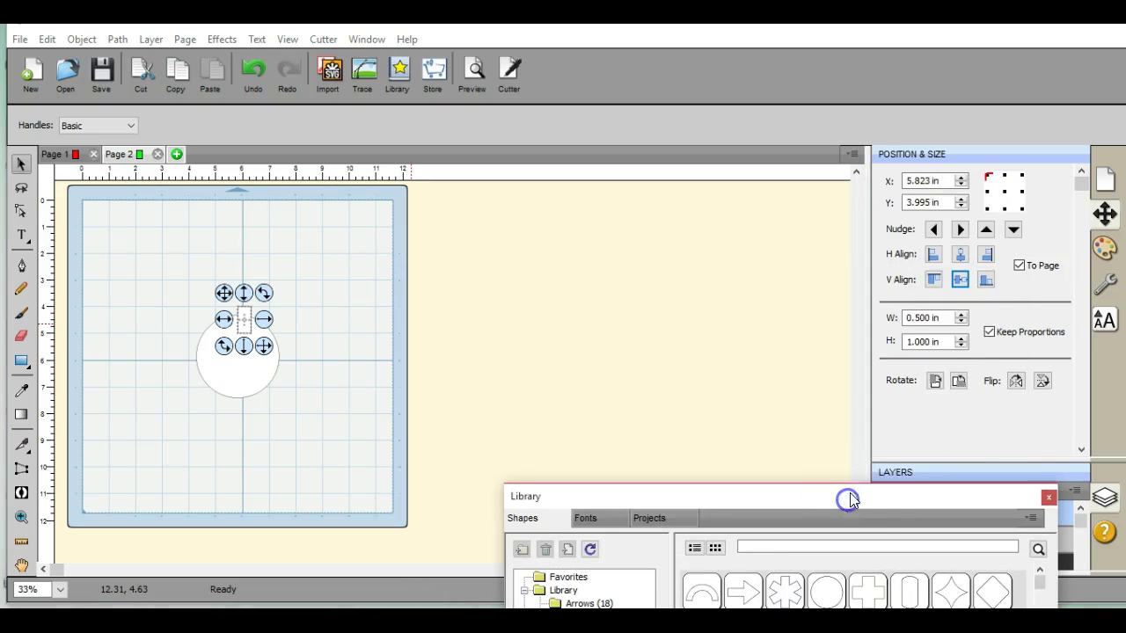
pyautogui.click(960, 255)
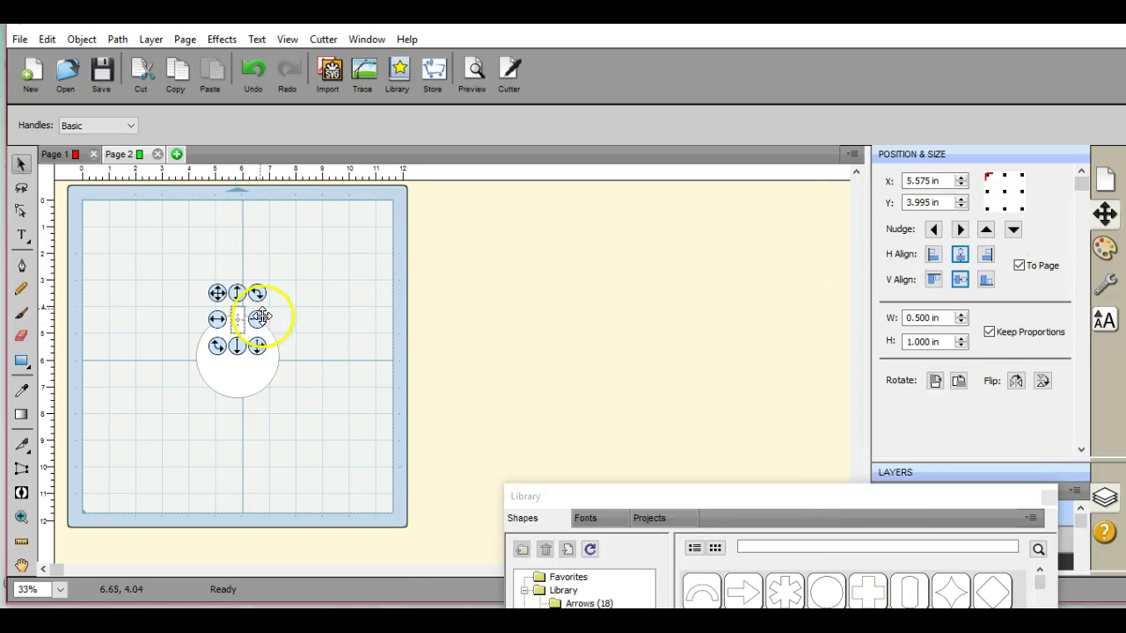
pyautogui.moveTo(235, 293); pyautogui.dragTo(236, 297)
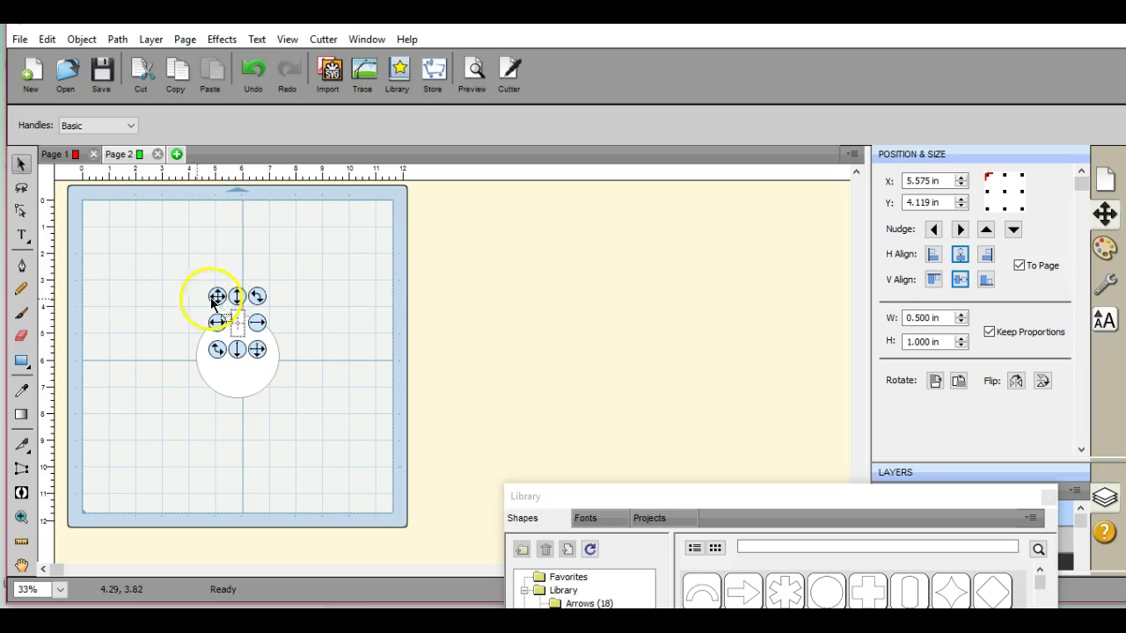
# Union the circle and rectangle into one tabbed shape and move it to the page's upper-left corner, at about X 0.11 in, Y 0.11 in
pyautogui.moveTo(171, 277); pyautogui.dragTo(328, 471)
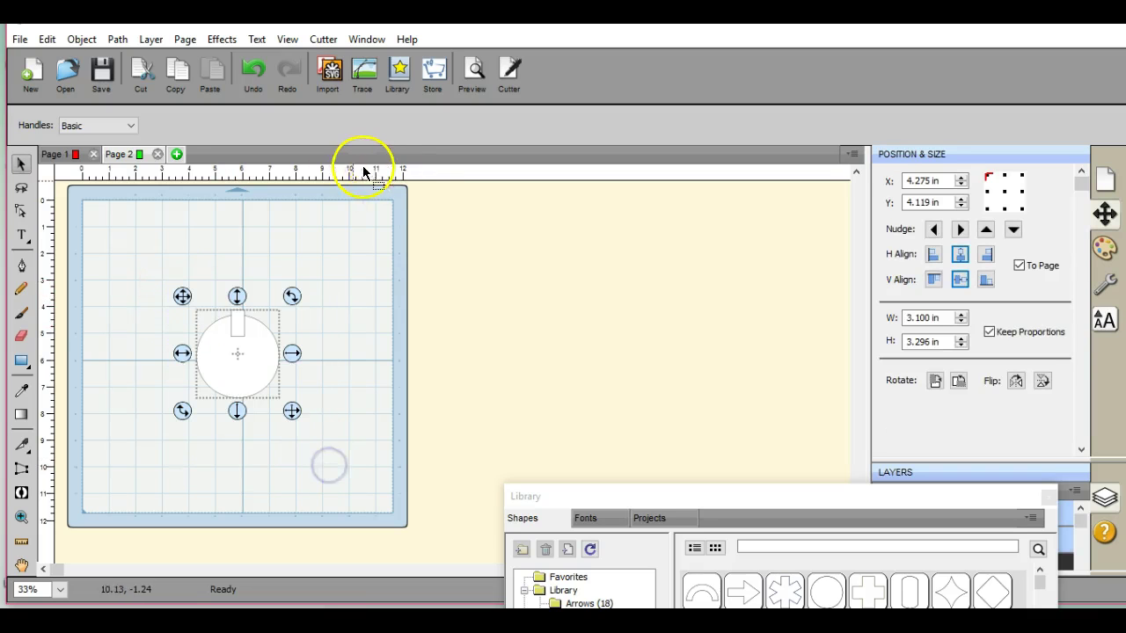
pyautogui.click(116, 40)
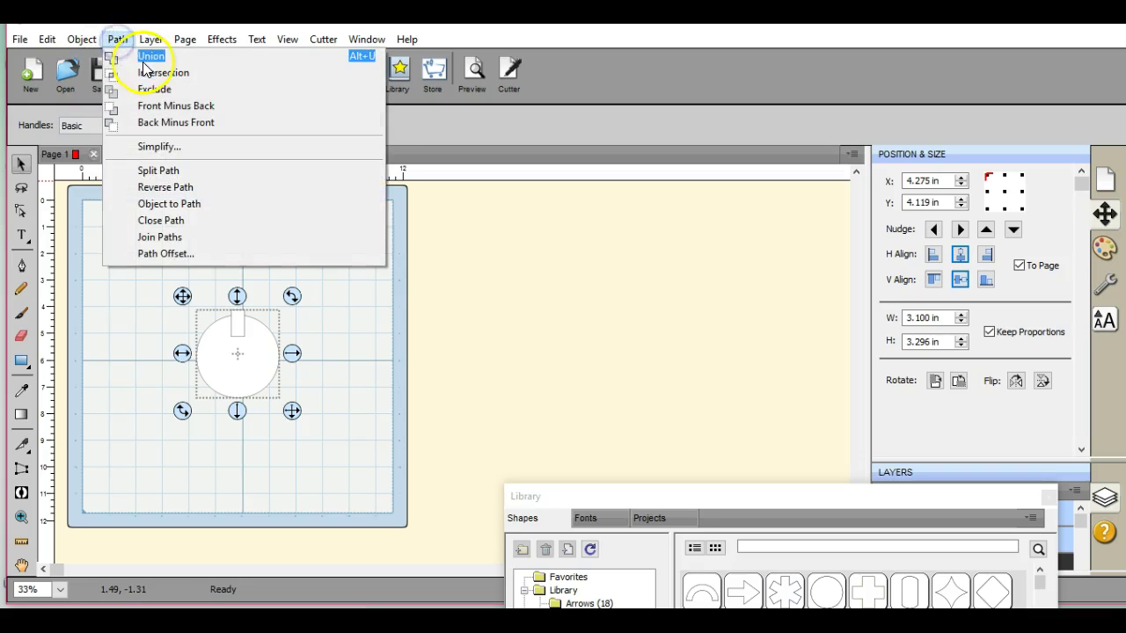
pyautogui.click(143, 56)
pyautogui.moveTo(252, 352); pyautogui.dragTo(133, 253)
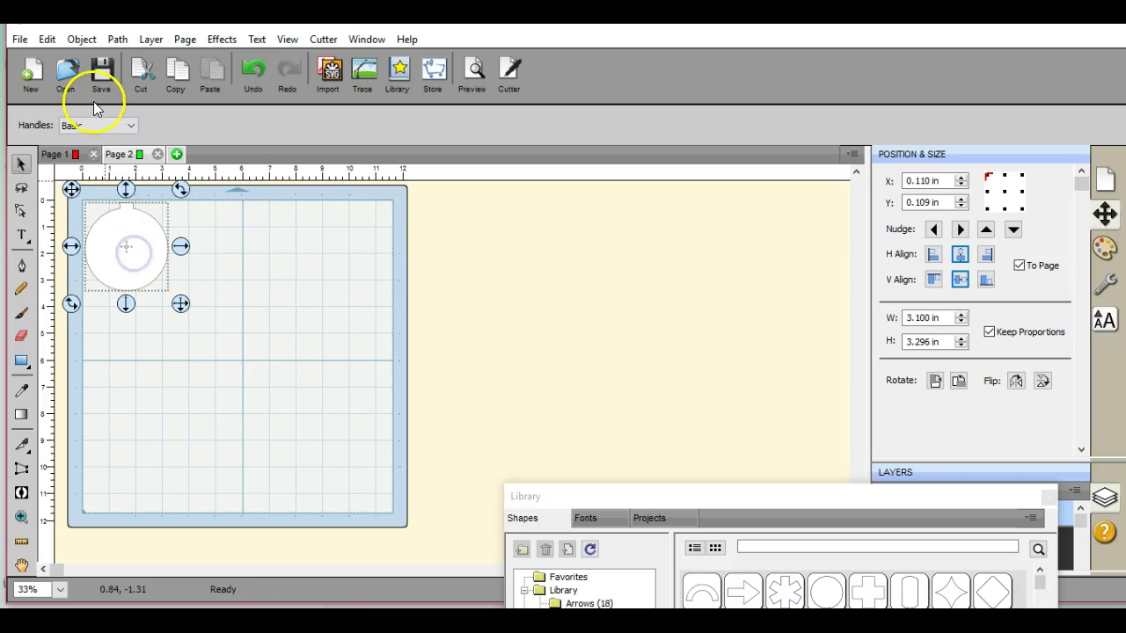
# Duplicate the tabbed circle into 3 columns and 3 rows with 0.200 in horizontal and vertical spacing
pyautogui.click(82, 39)
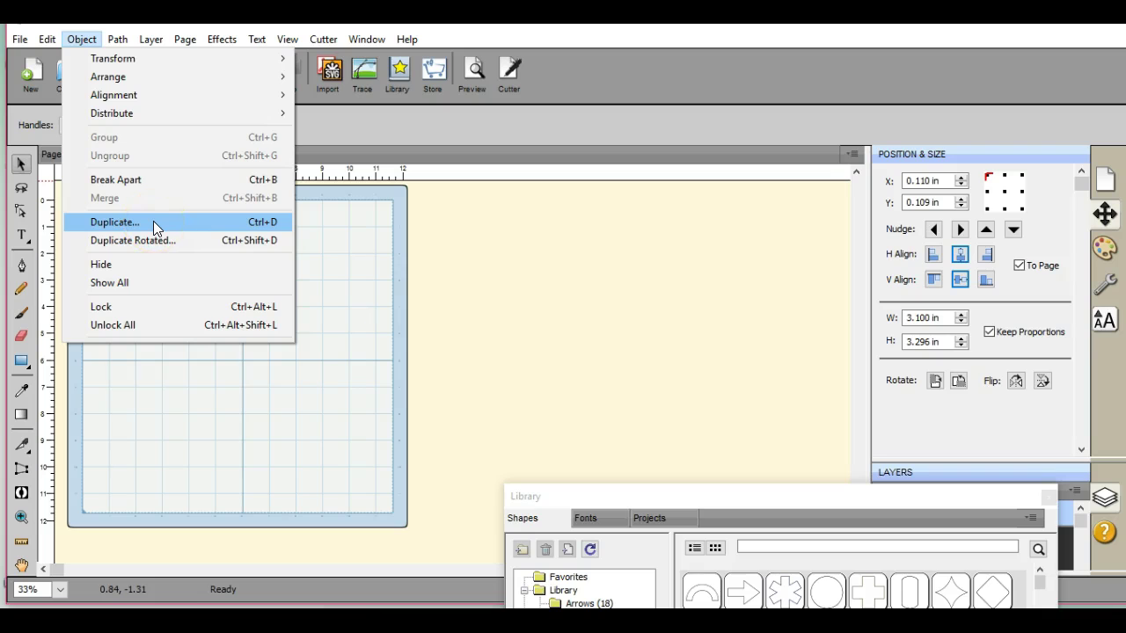
pyautogui.click(157, 185)
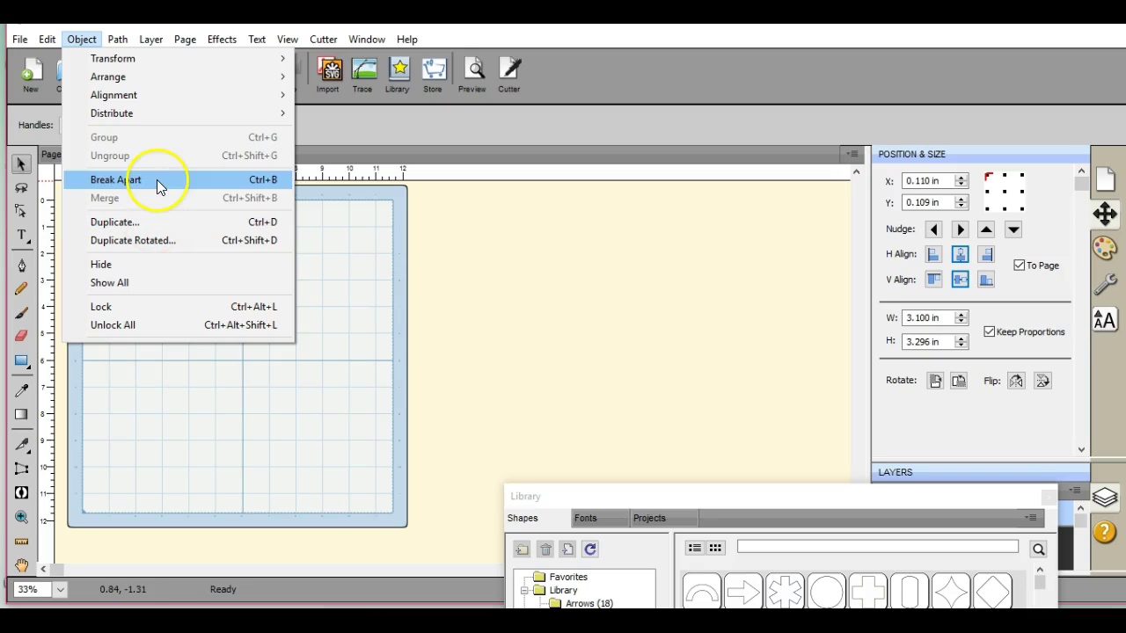
pyautogui.moveTo(166, 118)
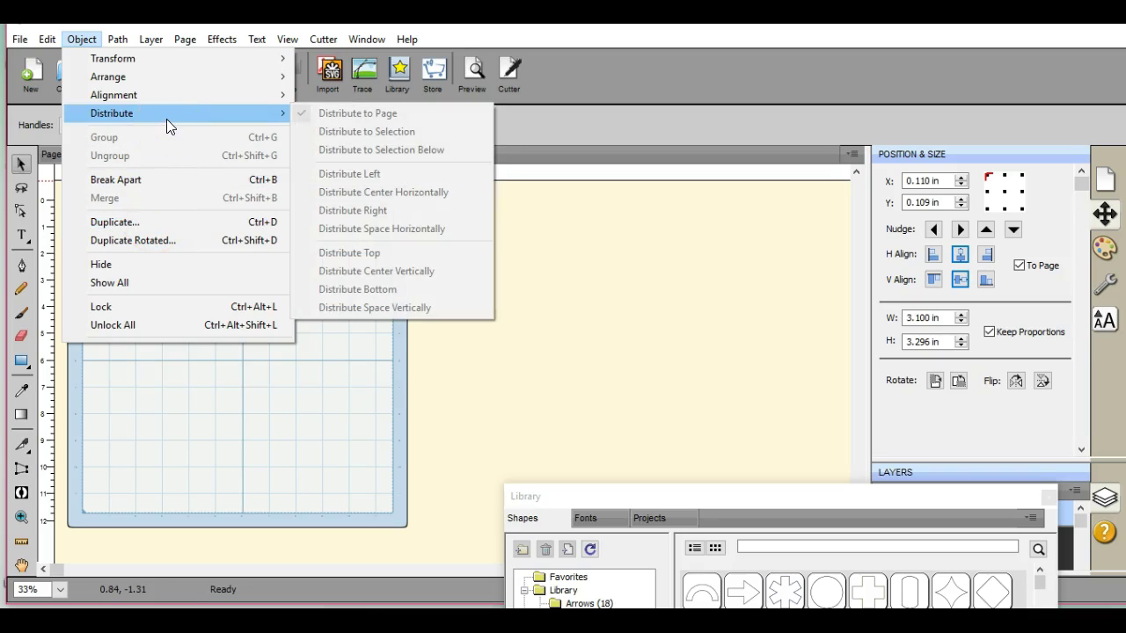
pyautogui.click(176, 226)
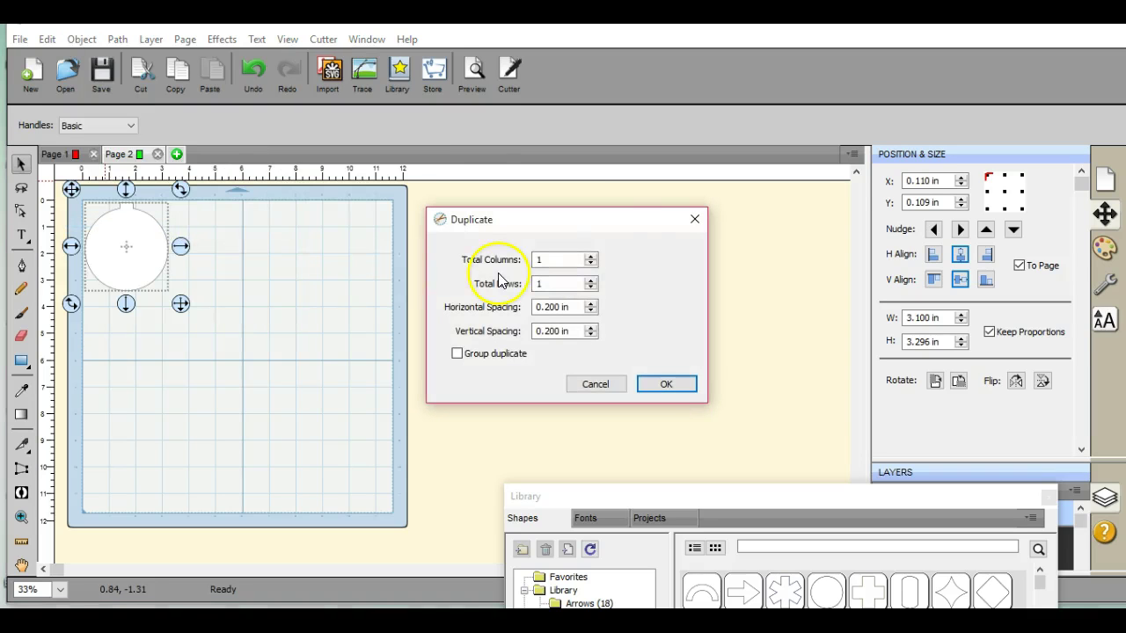
pyautogui.click(591, 256)
pyautogui.click(591, 256)
pyautogui.click(591, 281)
pyautogui.click(591, 280)
pyautogui.click(666, 380)
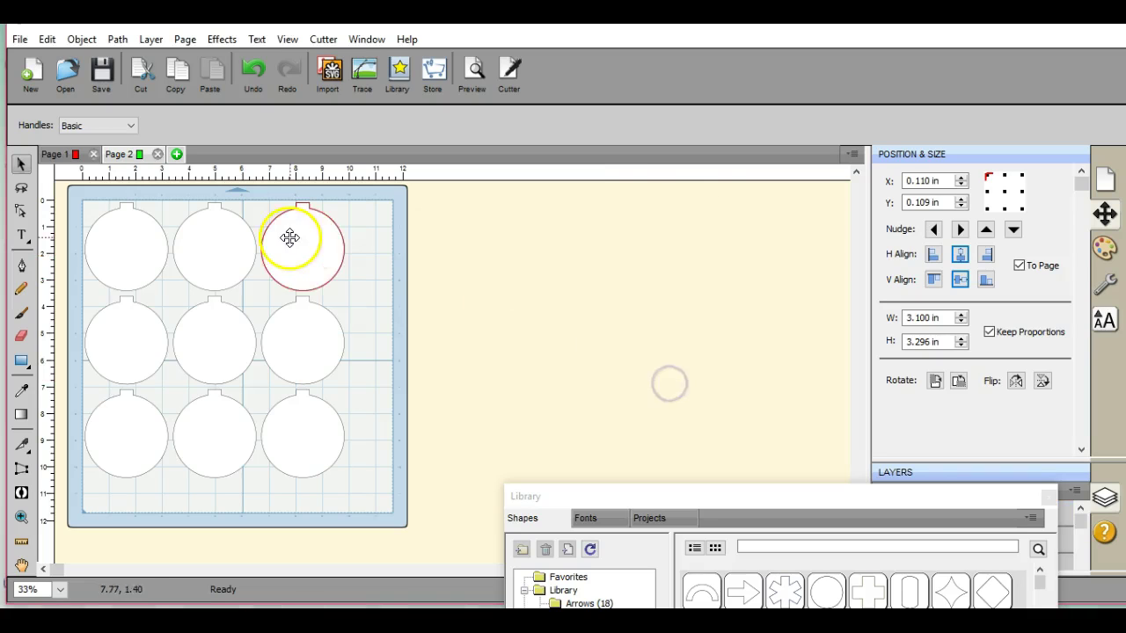
# Export the small-circle layout to the F: drive as an FCM file named smallfloatingomies
pyautogui.click(19, 41)
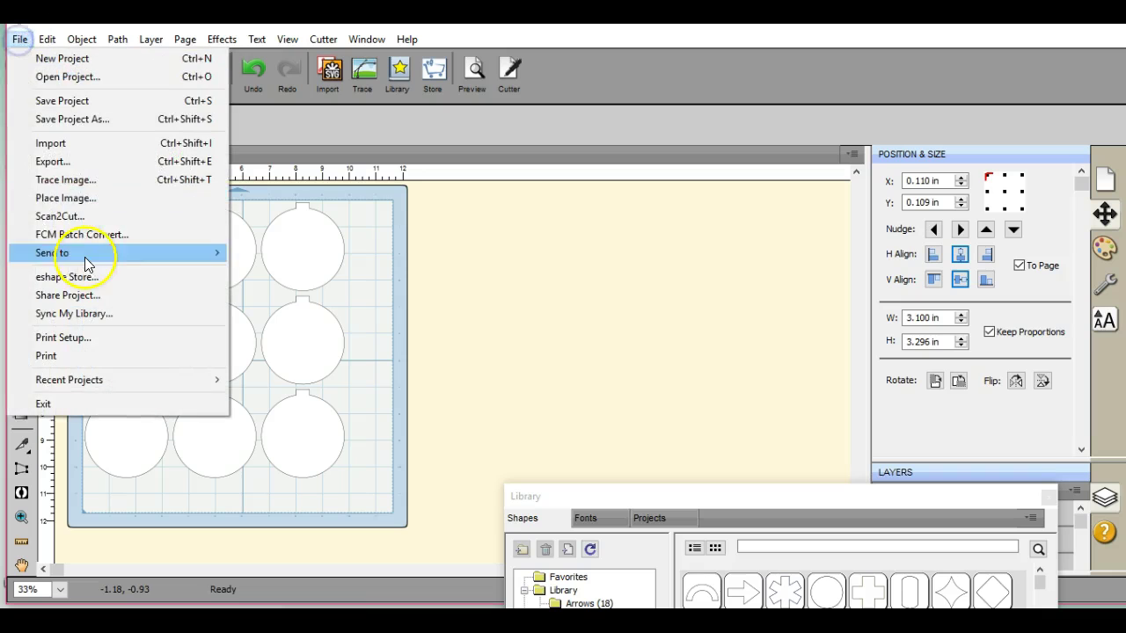
pyautogui.click(84, 162)
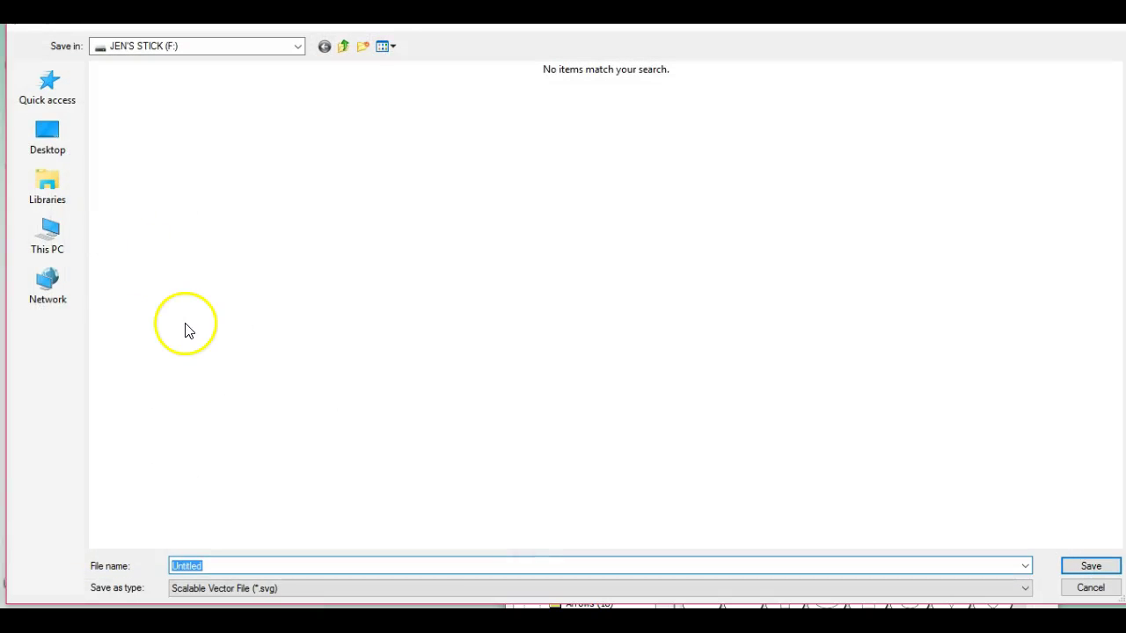
pyautogui.click(324, 589)
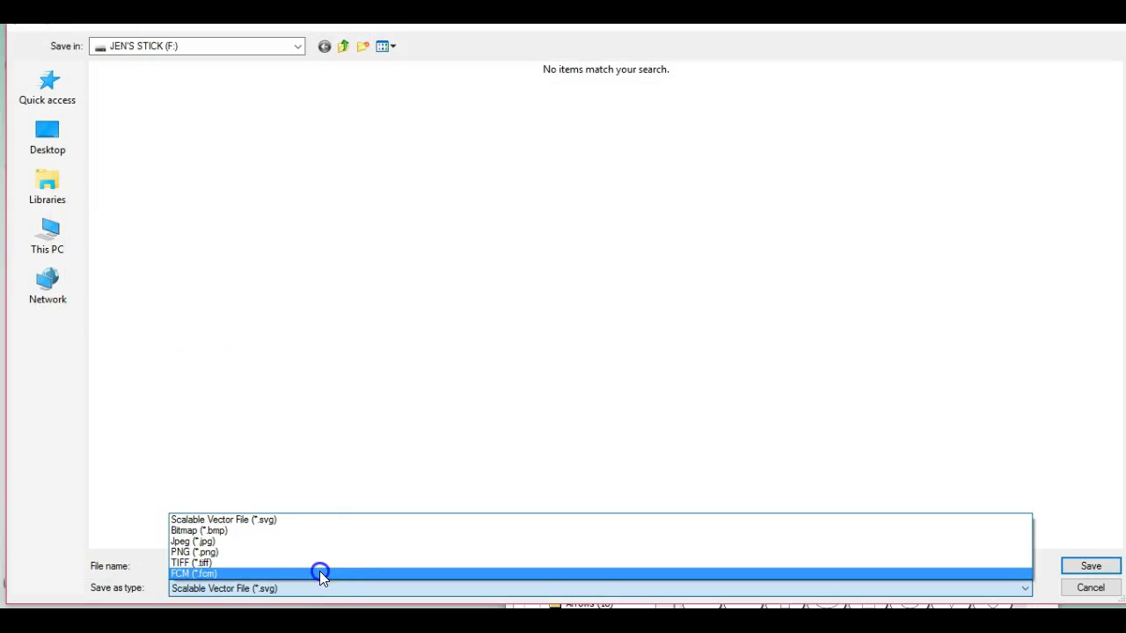
pyautogui.click(319, 572)
pyautogui.doubleClick(284, 566)
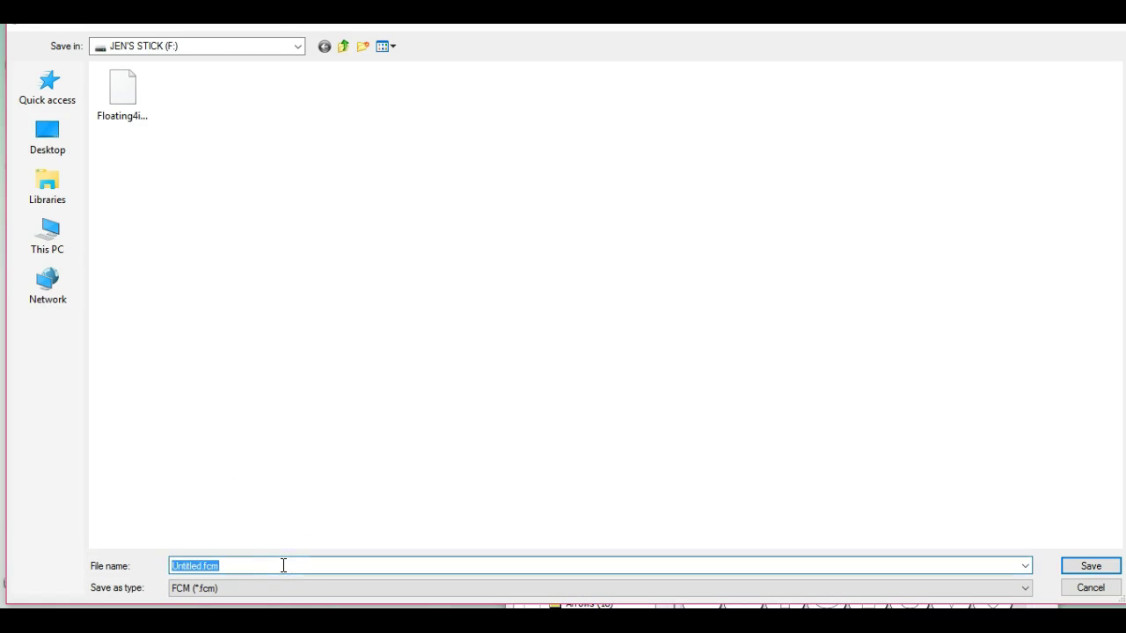
pyautogui.write('sm')
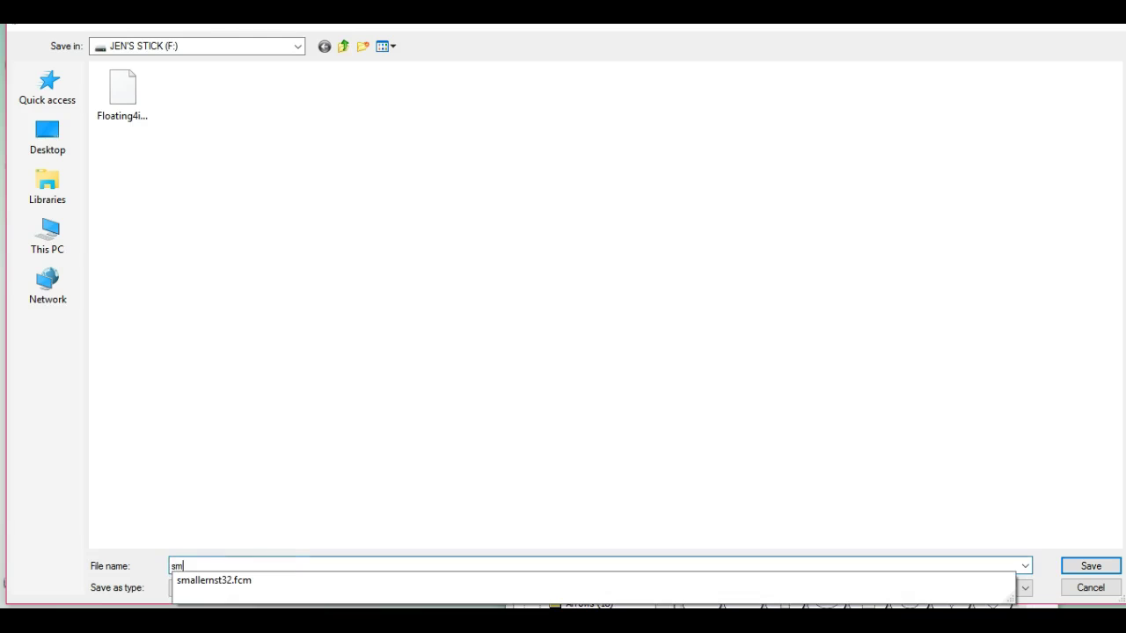
pyautogui.write('allfloatingomies')
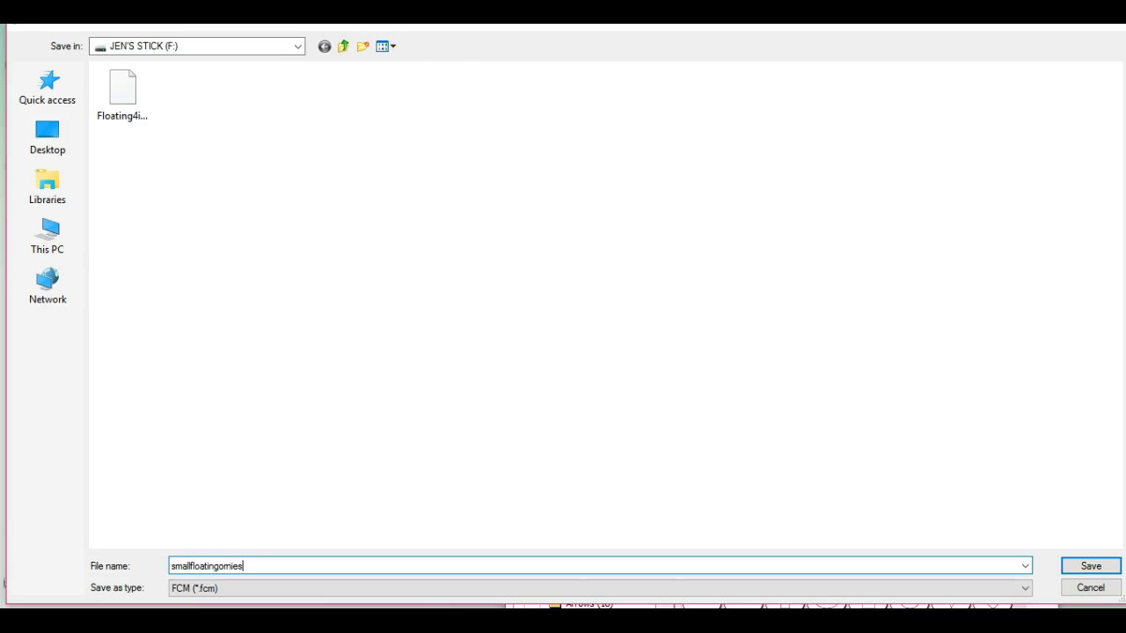
pyautogui.press('Return')
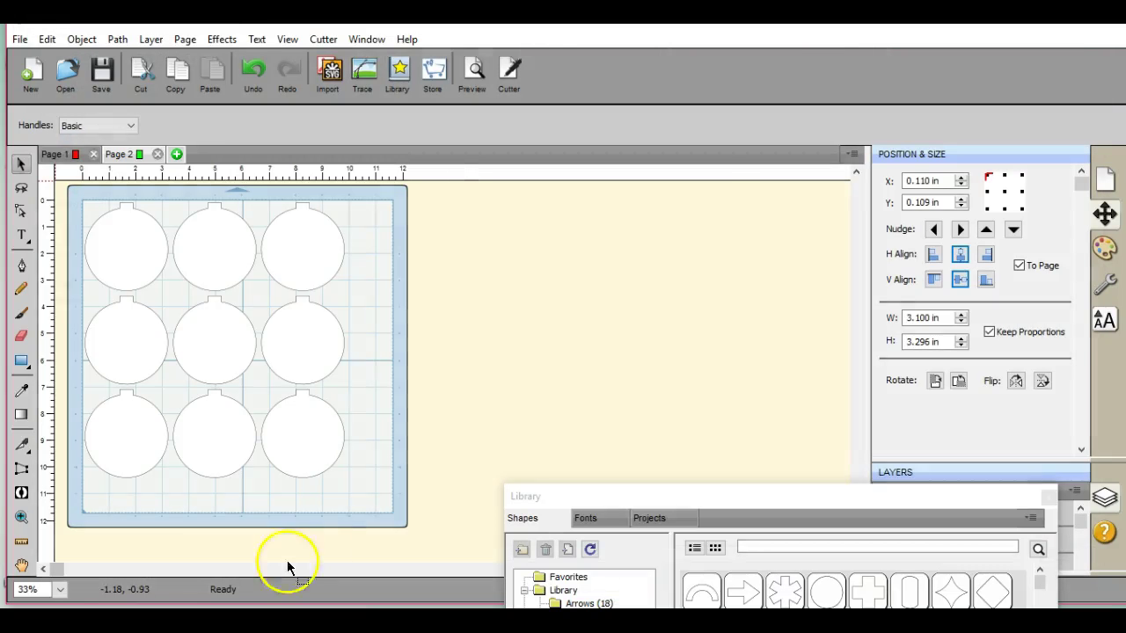